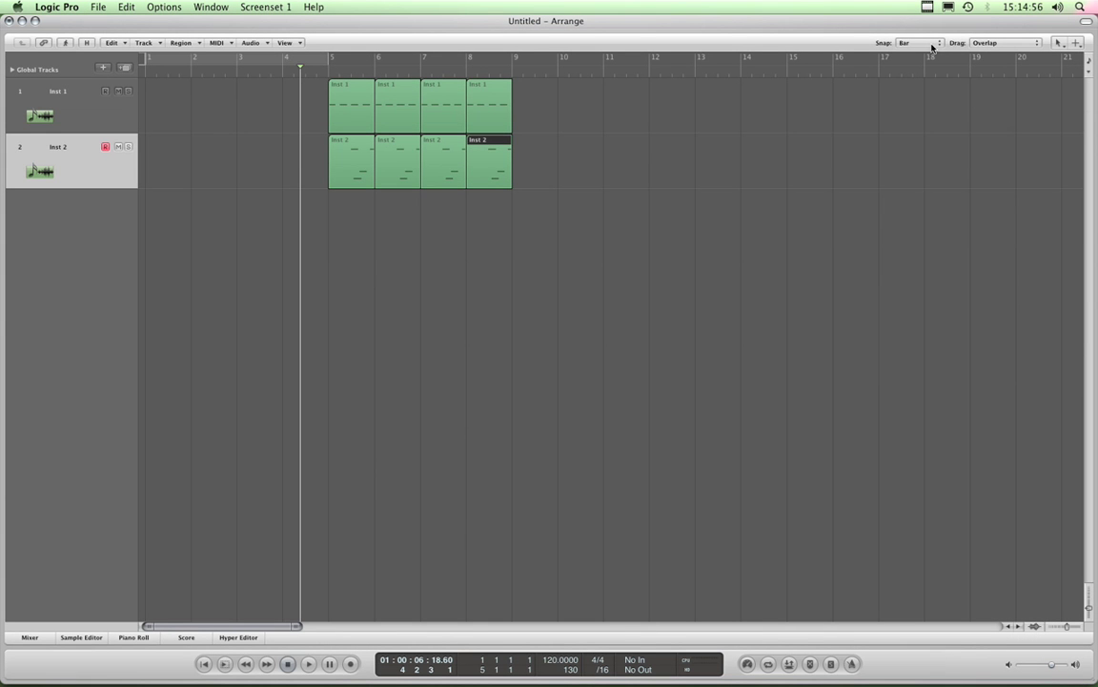
# - Switch Snap to Absolute Value off and keep the snap grid on Bar
pyautogui.click(933, 46)
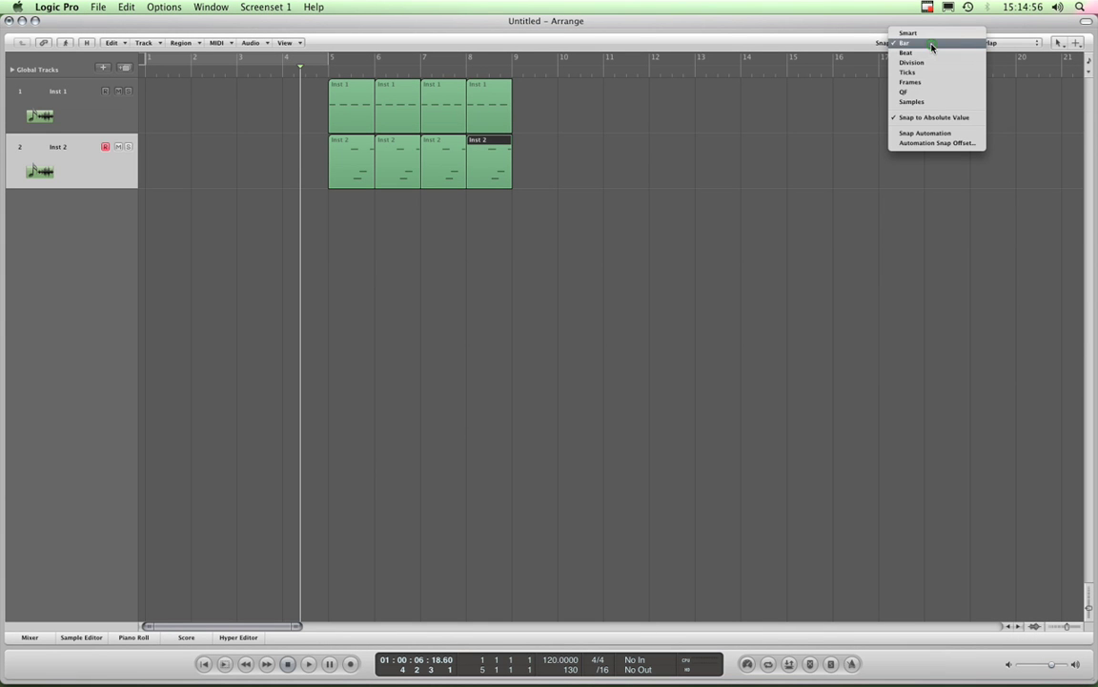
pyautogui.click(923, 118)
pyautogui.click(933, 45)
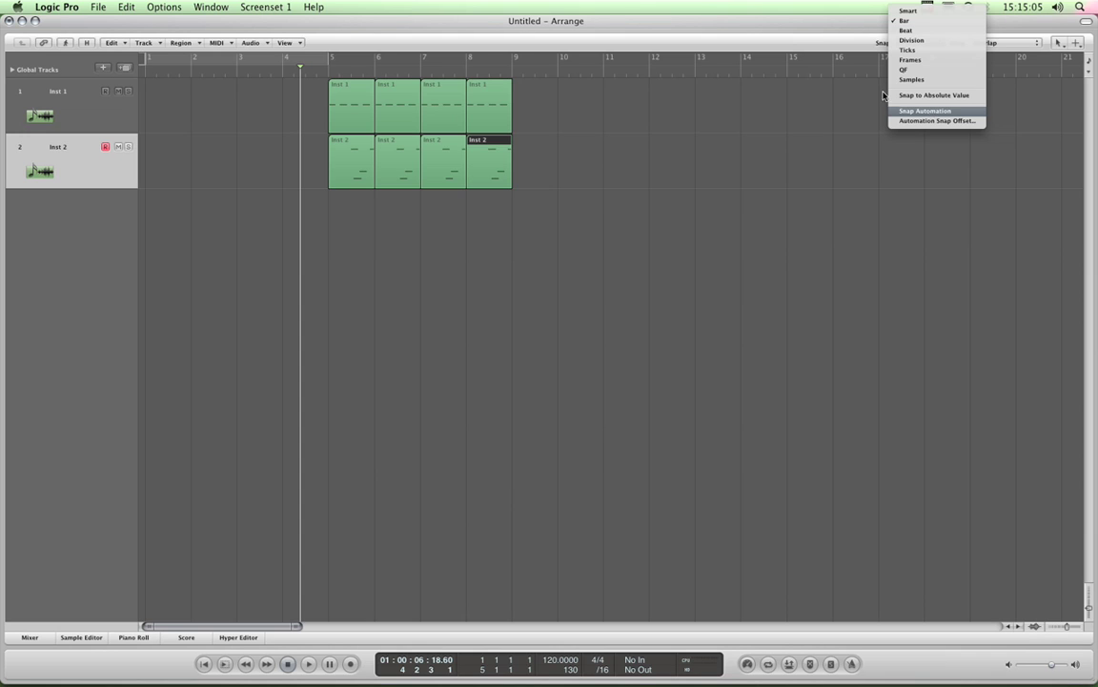
pyautogui.click(820, 47)
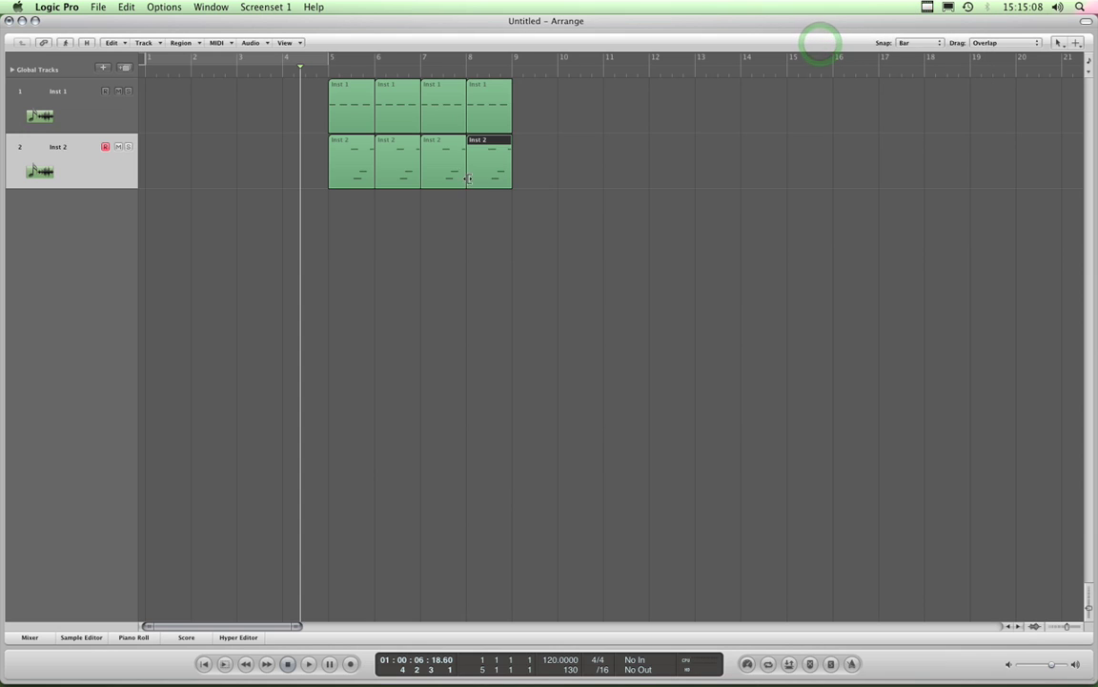
# - Delete the four Inst 2 regions, then delete the empty Inst 2 track
pyautogui.moveTo(563, 182); pyautogui.dragTo(336, 182)
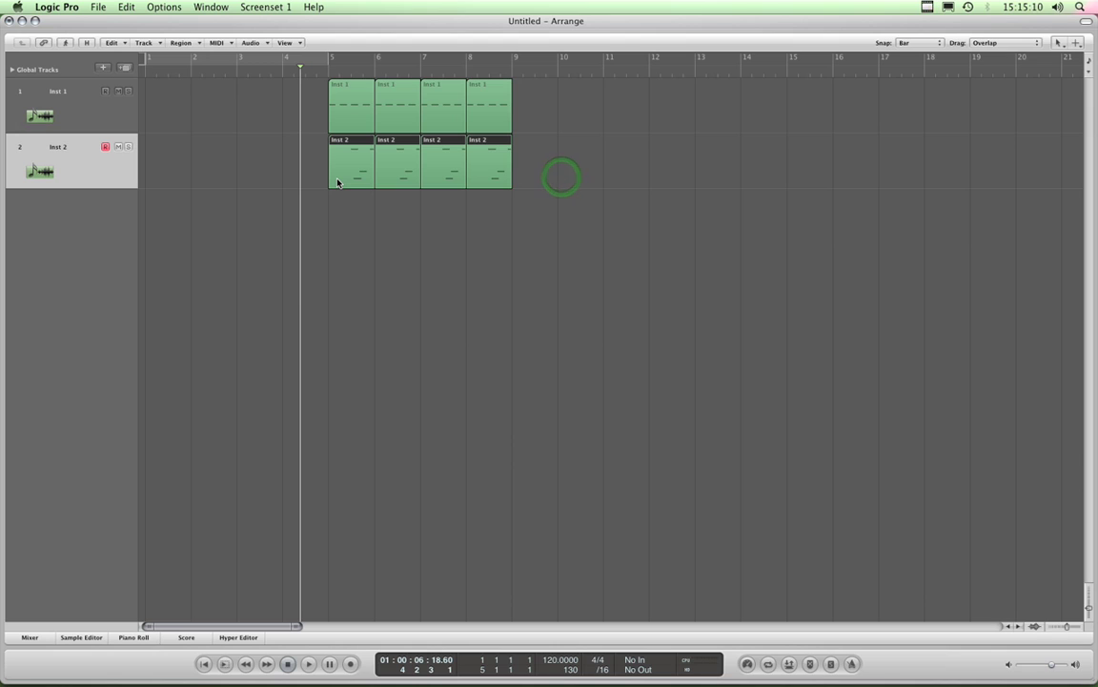
pyautogui.press('Delete')
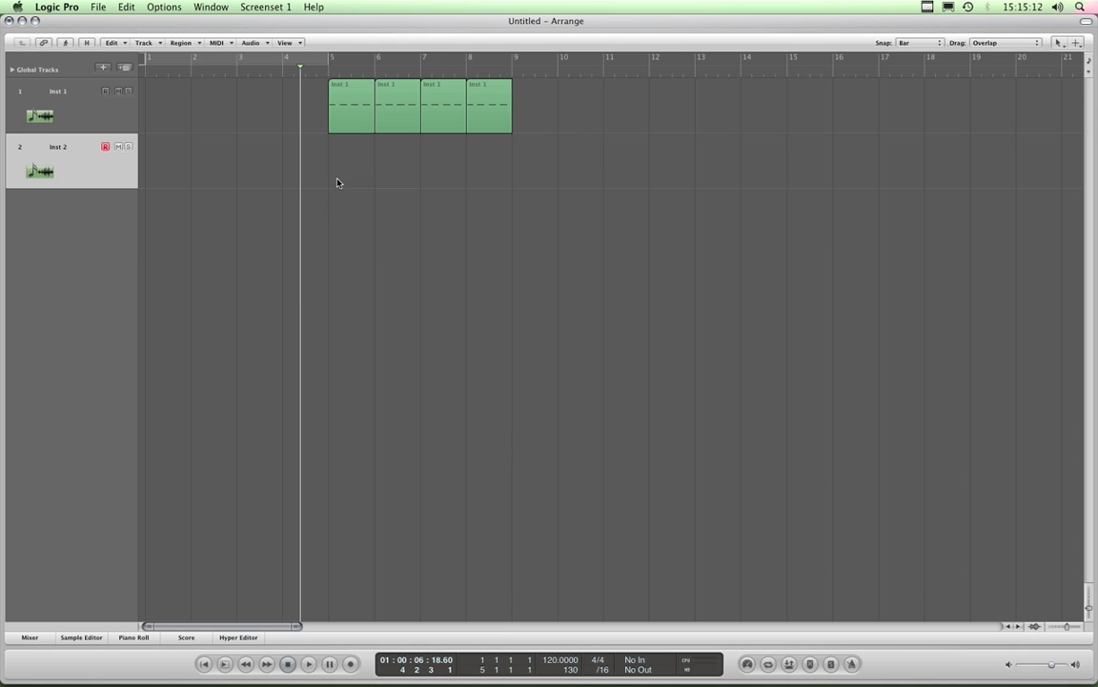
pyautogui.click(68, 179)
pyautogui.click(73, 145)
pyautogui.click(144, 43)
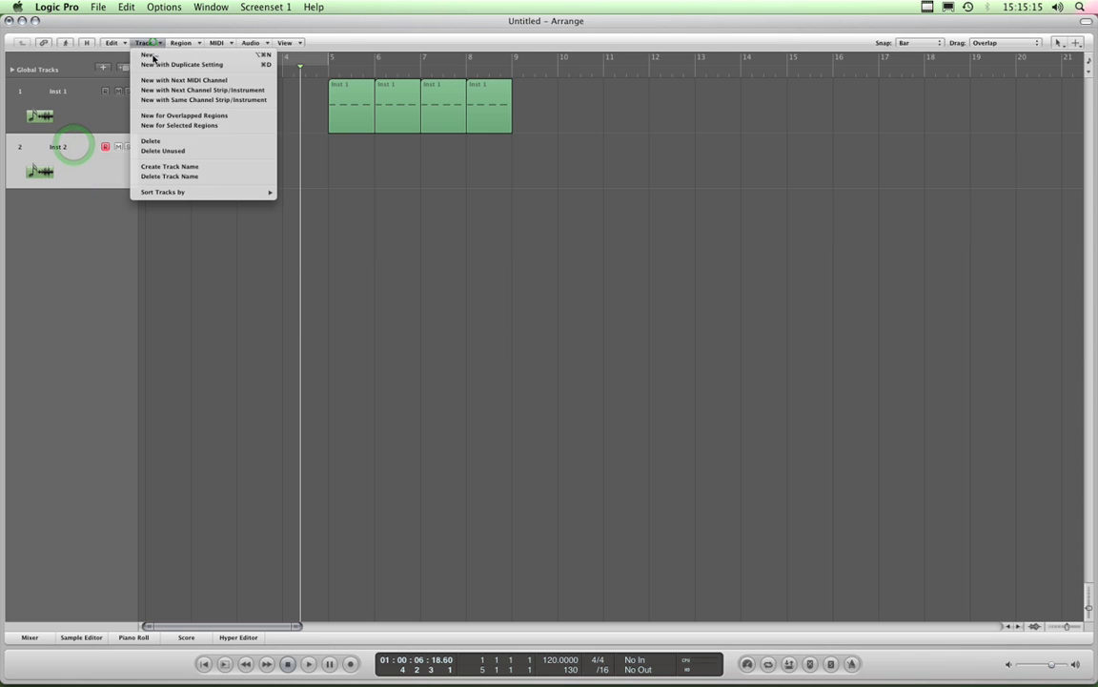
pyautogui.click(158, 142)
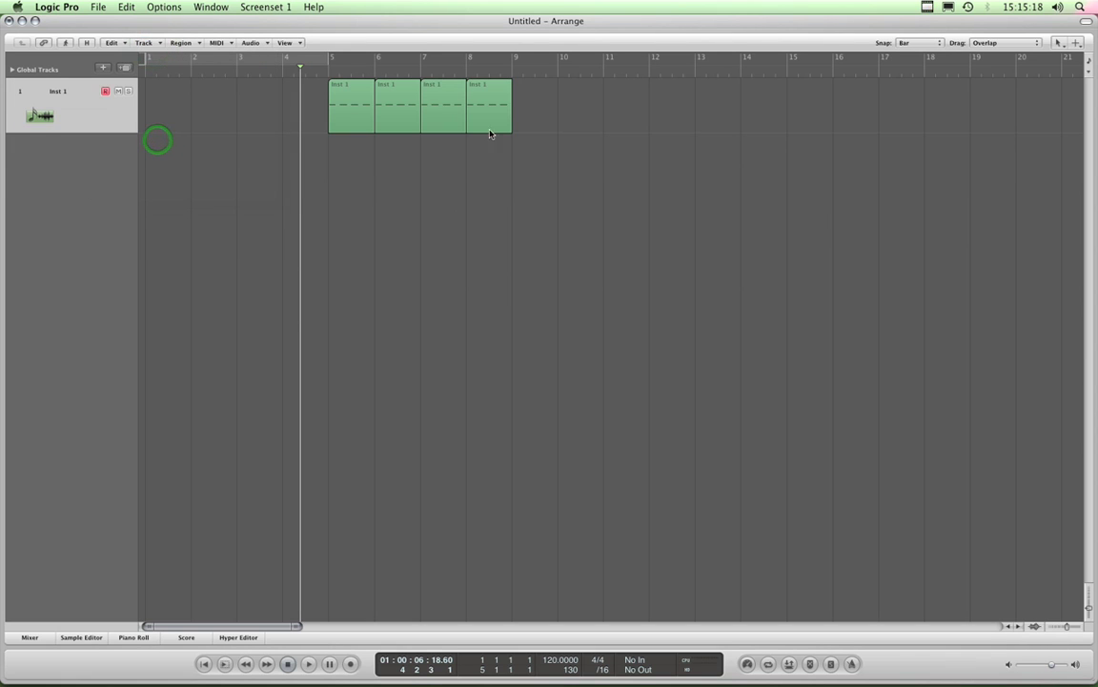
# - Delete the Inst 1 regions at bars 6, 7 and 8
pyautogui.click(539, 99)
pyautogui.moveTo(540, 99); pyautogui.dragTo(408, 127)
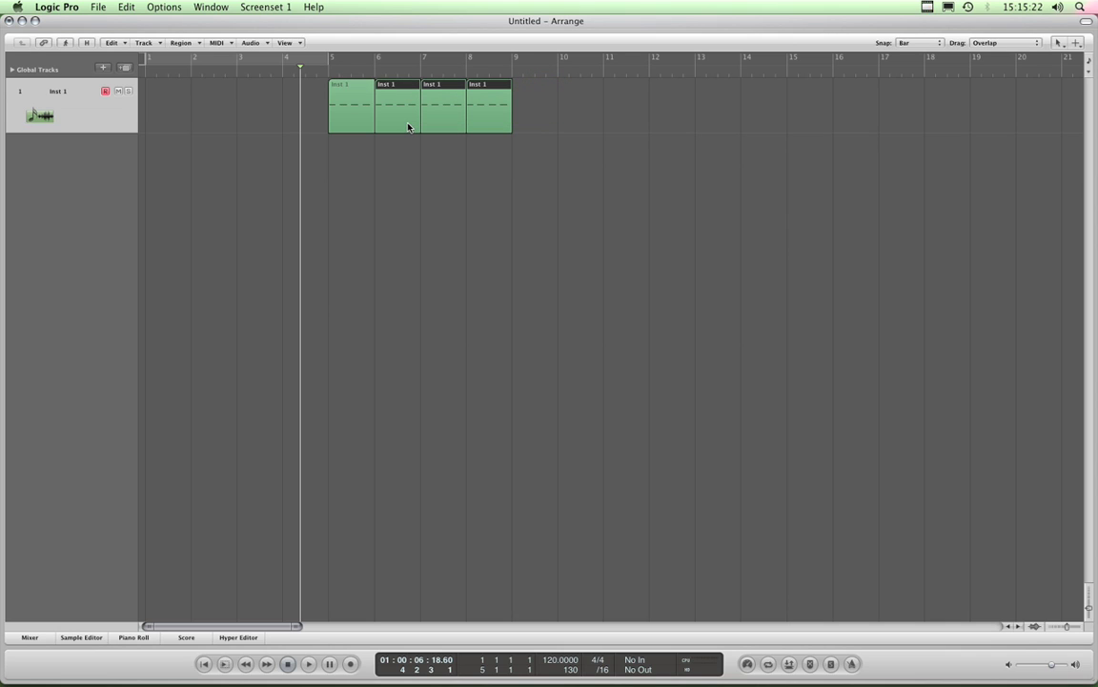
pyautogui.press('Delete')
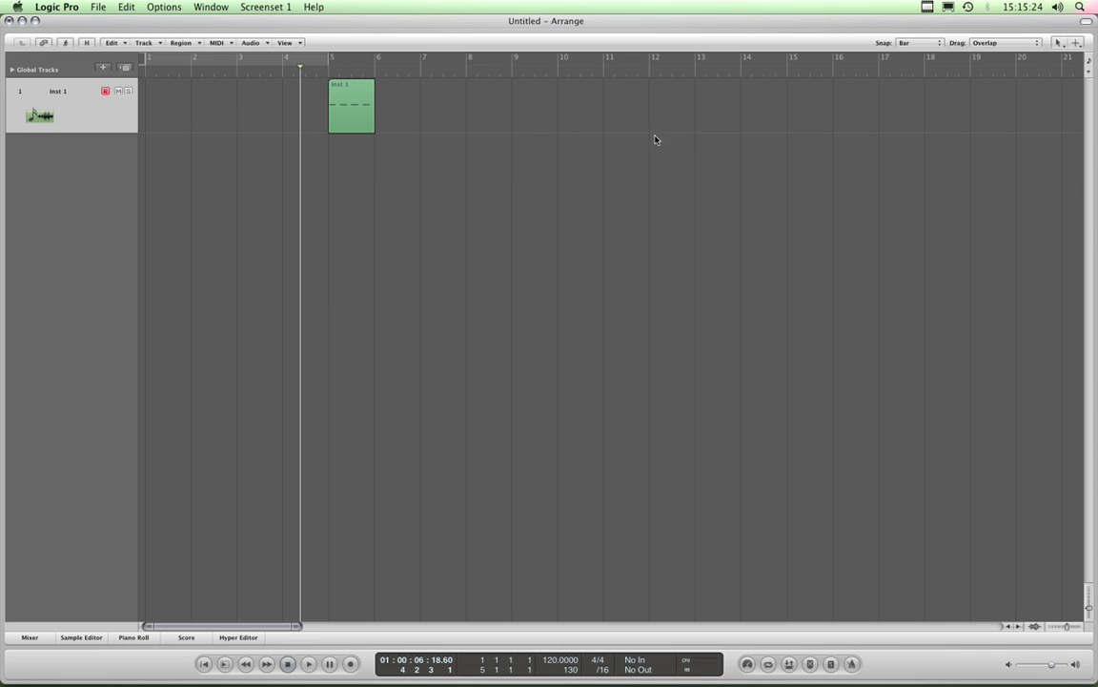
# - Zoom in horizontally on the bar 5 region with the zoom slider
pyautogui.click(938, 44)
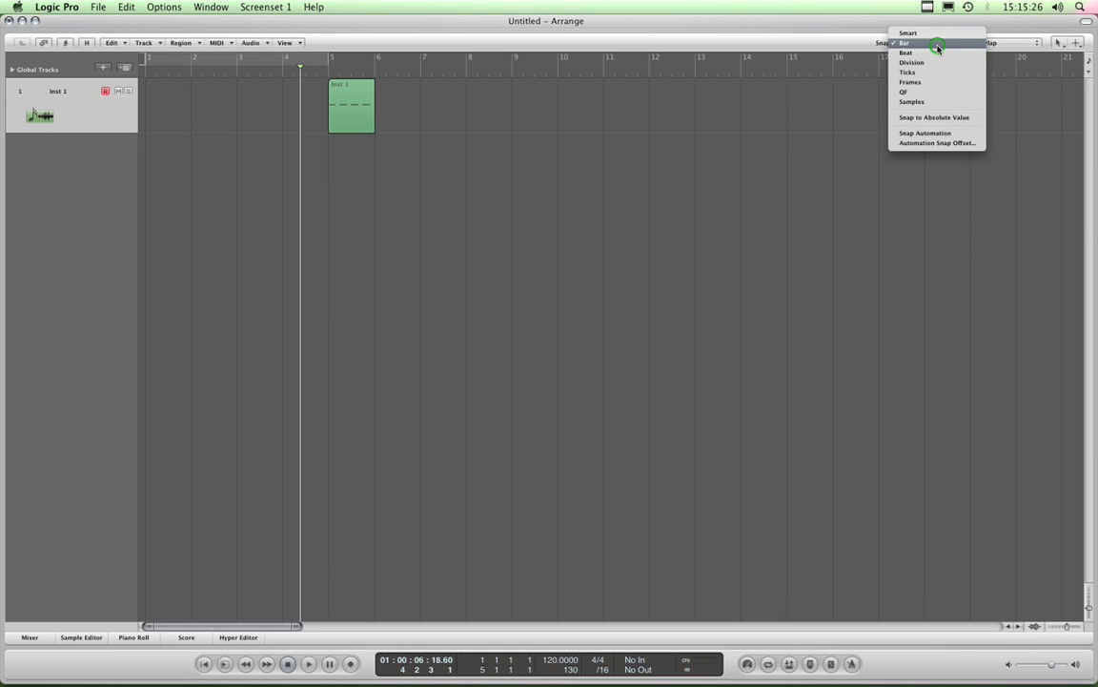
pyautogui.click(1082, 629)
pyautogui.moveTo(1081, 628); pyautogui.dragTo(1078, 627)
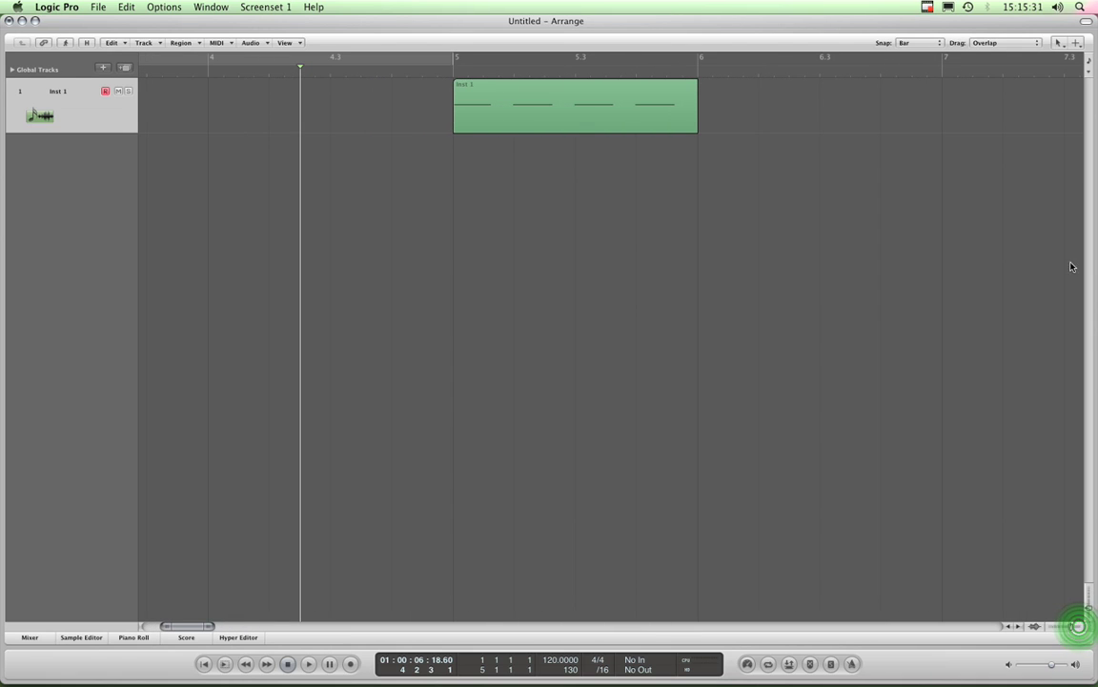
# - Enable Snap Automation, leaving the snap grid on Bar
pyautogui.click(940, 44)
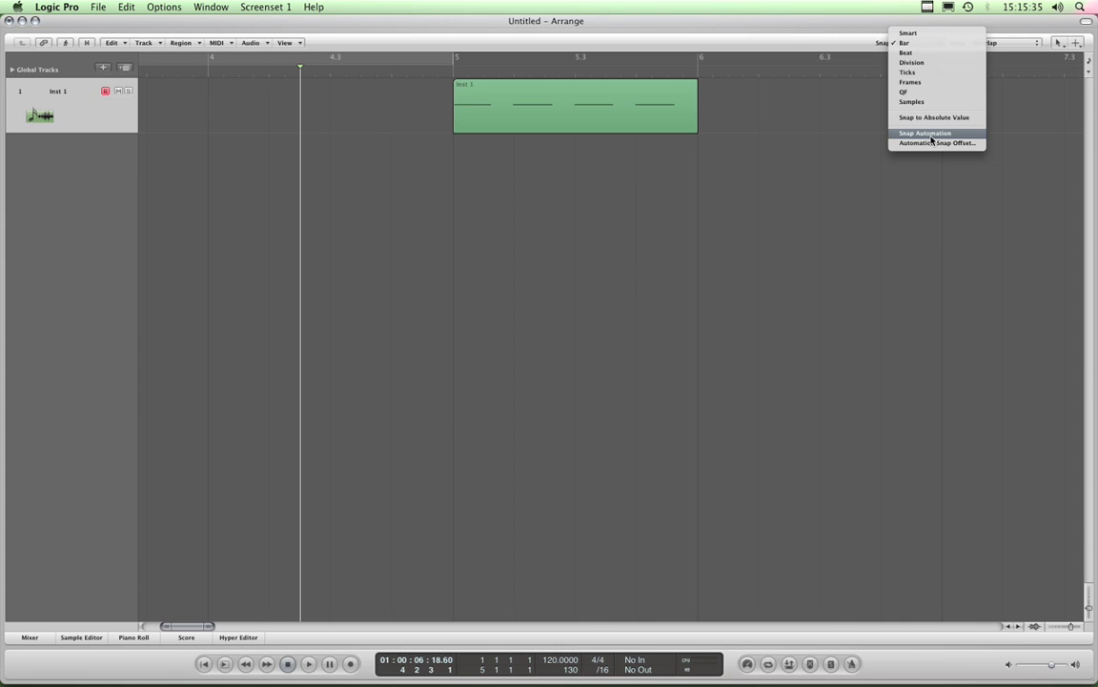
pyautogui.click(932, 140)
pyautogui.click(943, 43)
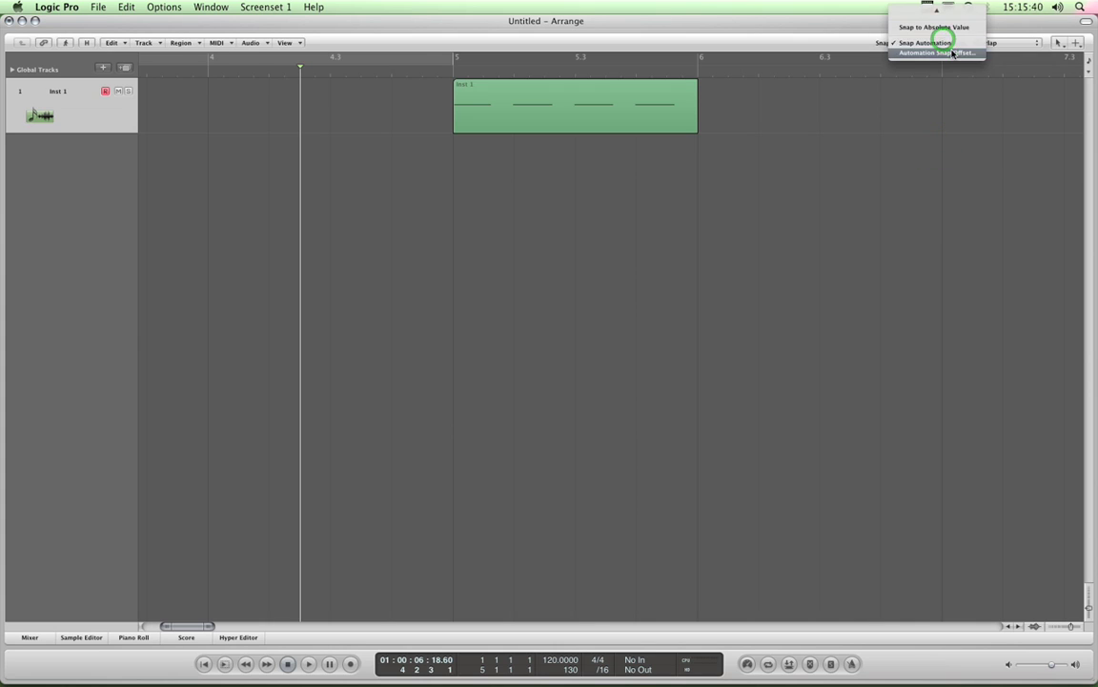
pyautogui.click(797, 37)
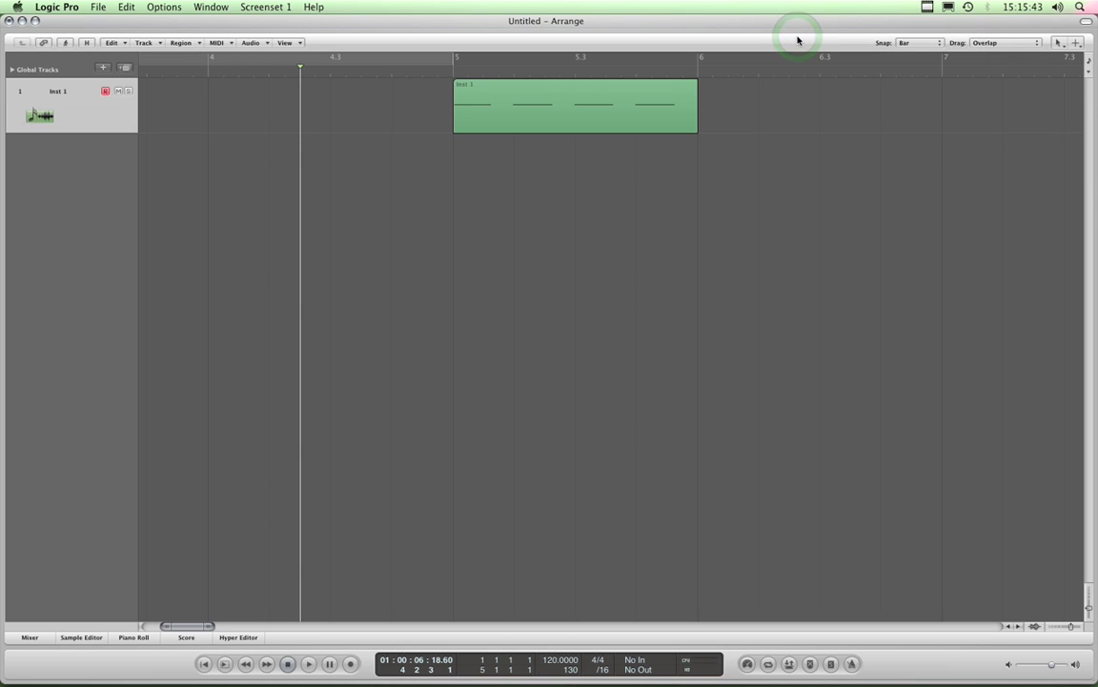
# - Show the automation lane, set snap to Beat, and add a volume node in the region
pyautogui.press('a')
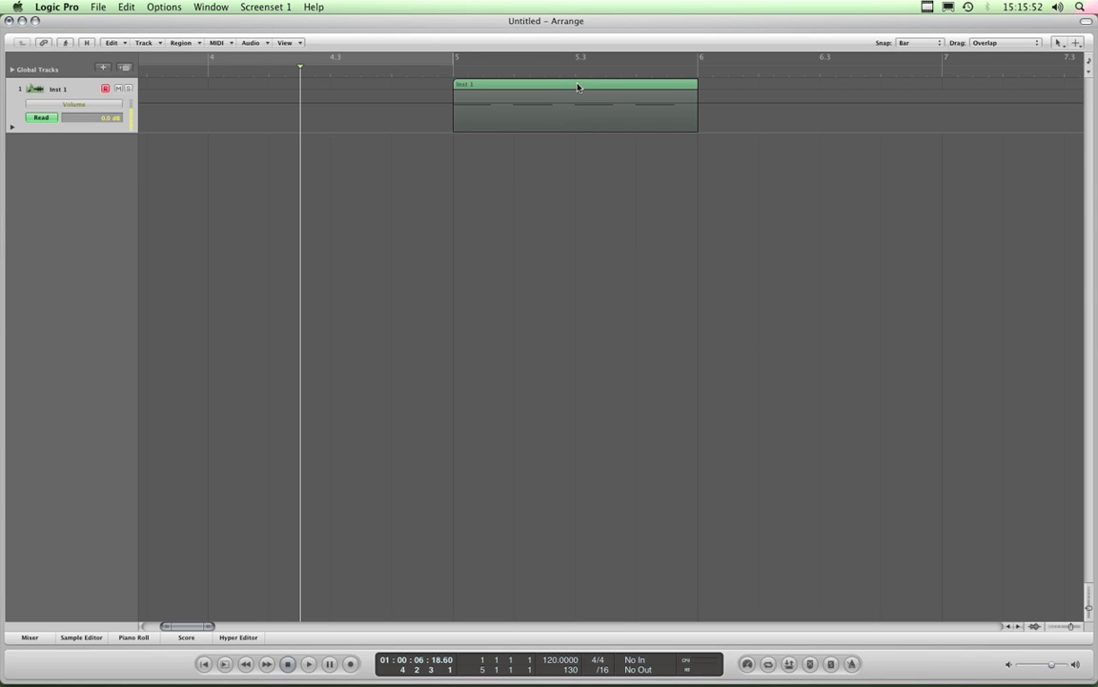
pyautogui.click(926, 46)
pyautogui.click(917, 52)
pyautogui.click(553, 105)
pyautogui.moveTo(575, 101)
pyautogui.mouseDown()
pyautogui.moveTo(588, 101)
pyautogui.moveTo(566, 101)
pyautogui.moveTo(636, 101)
pyautogui.moveTo(455, 101)
pyautogui.moveTo(640, 101)
pyautogui.moveTo(458, 99)
pyautogui.moveTo(653, 110)
pyautogui.moveTo(575, 107)
pyautogui.mouseUp()
# - Set the snap grid to Division and slide the -3.6 dB volume node
pyautogui.click(940, 44)
pyautogui.click(938, 52)
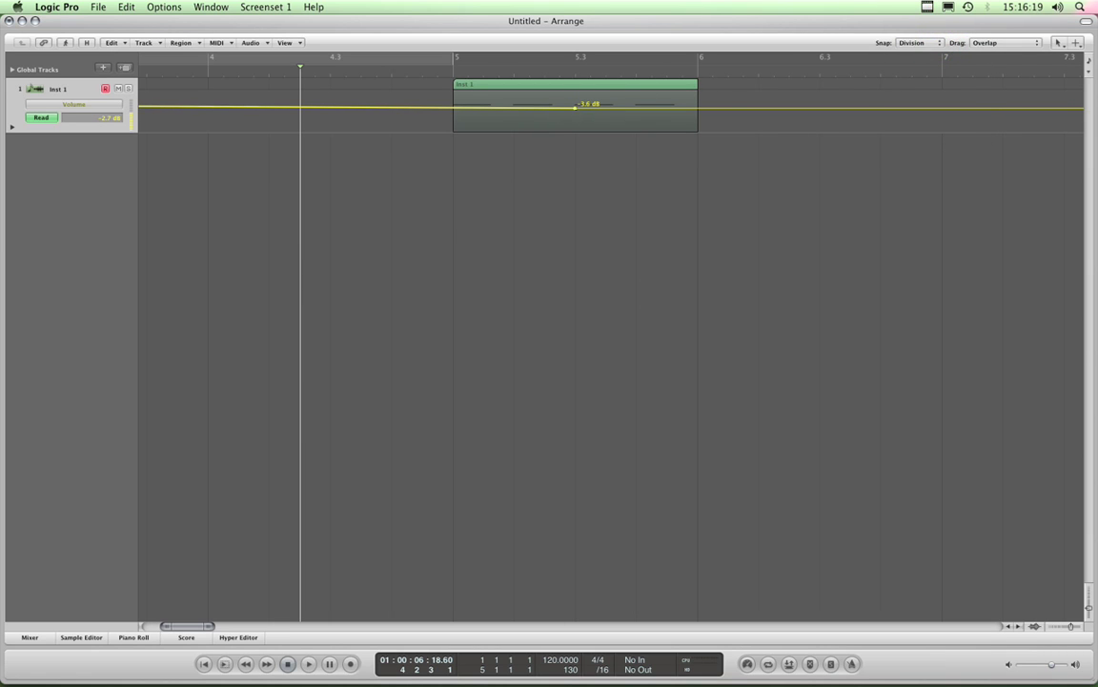
pyautogui.moveTo(576, 107); pyautogui.dragTo(469, 107)
# - Disable Snap Automation and drag the -3.6 dB node to the bar 5 region's start
pyautogui.click(940, 44)
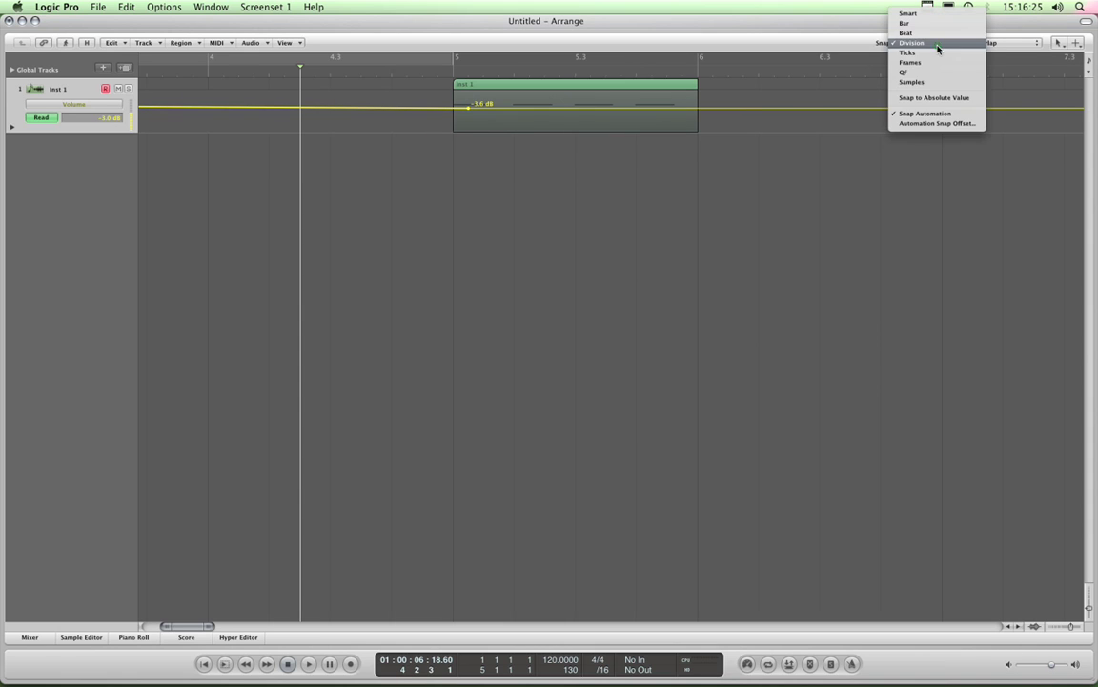
pyautogui.click(937, 116)
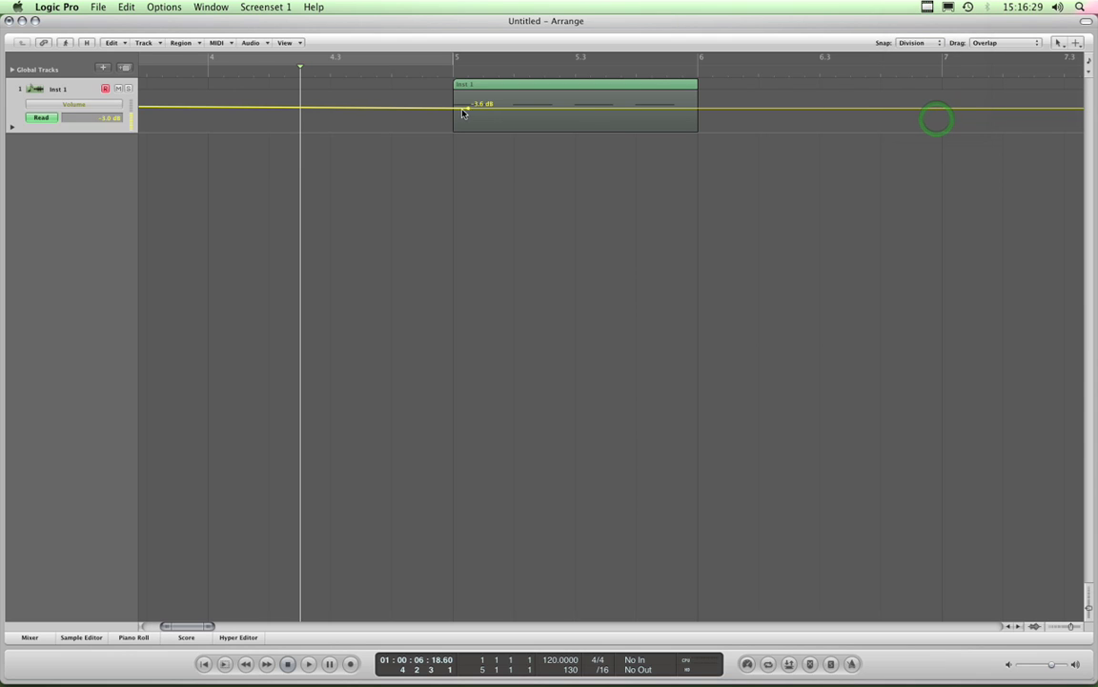
pyautogui.moveTo(469, 111)
pyautogui.mouseDown()
pyautogui.moveTo(478, 108)
pyautogui.moveTo(456, 108)
pyautogui.mouseUp()
pyautogui.click(300, 62)
pyautogui.click(913, 42)
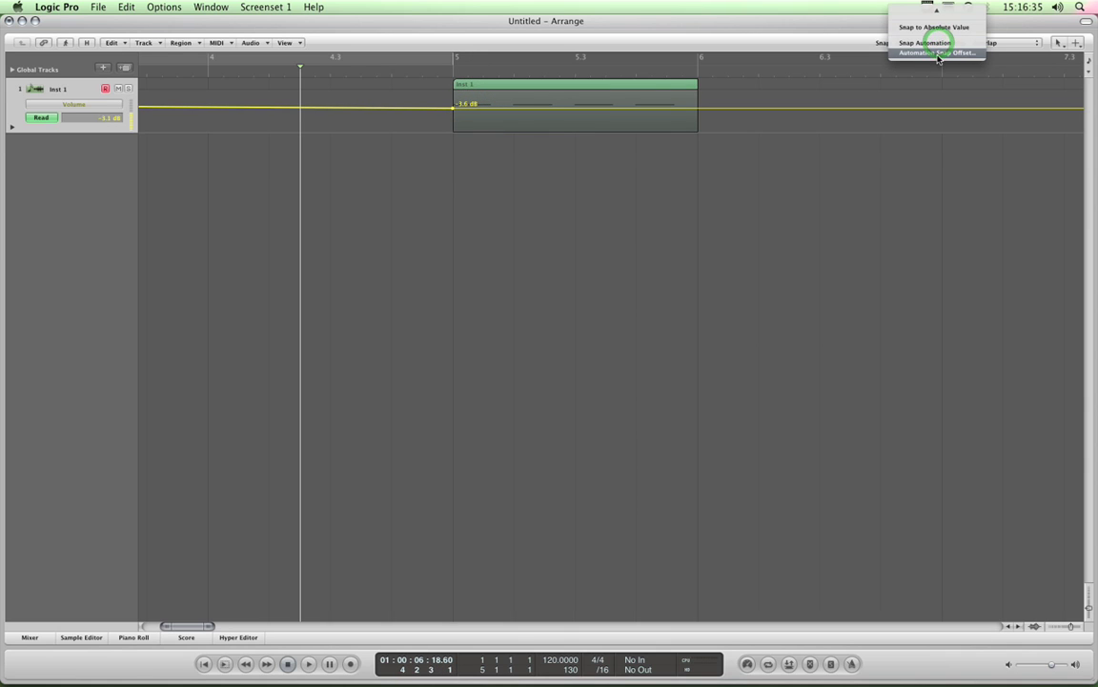
pyautogui.click(938, 53)
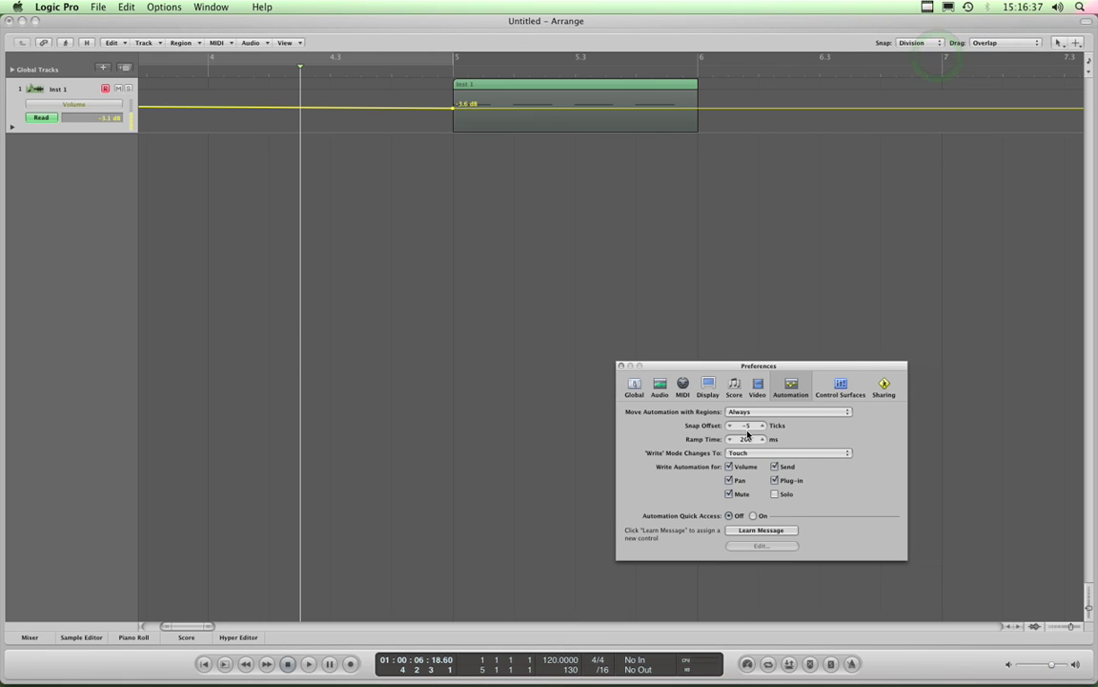
pyautogui.click(812, 438)
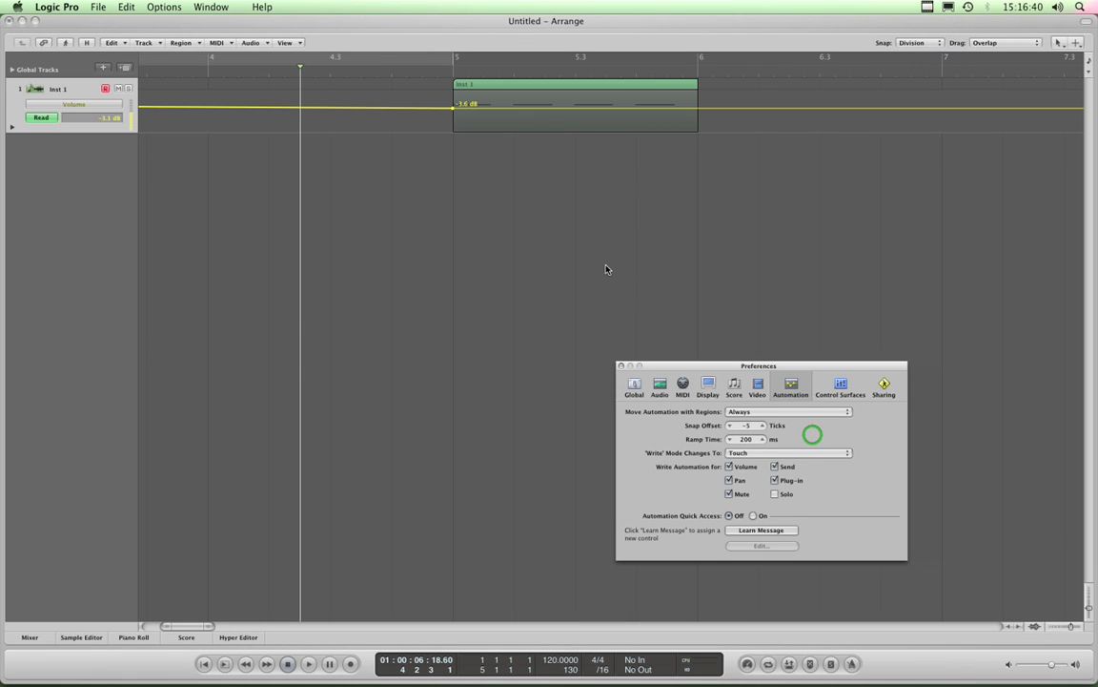
pyautogui.click(454, 109)
# - Close preferences, reset the volume node to 0.0 dB, and hide the automation lane
pyautogui.click(621, 367)
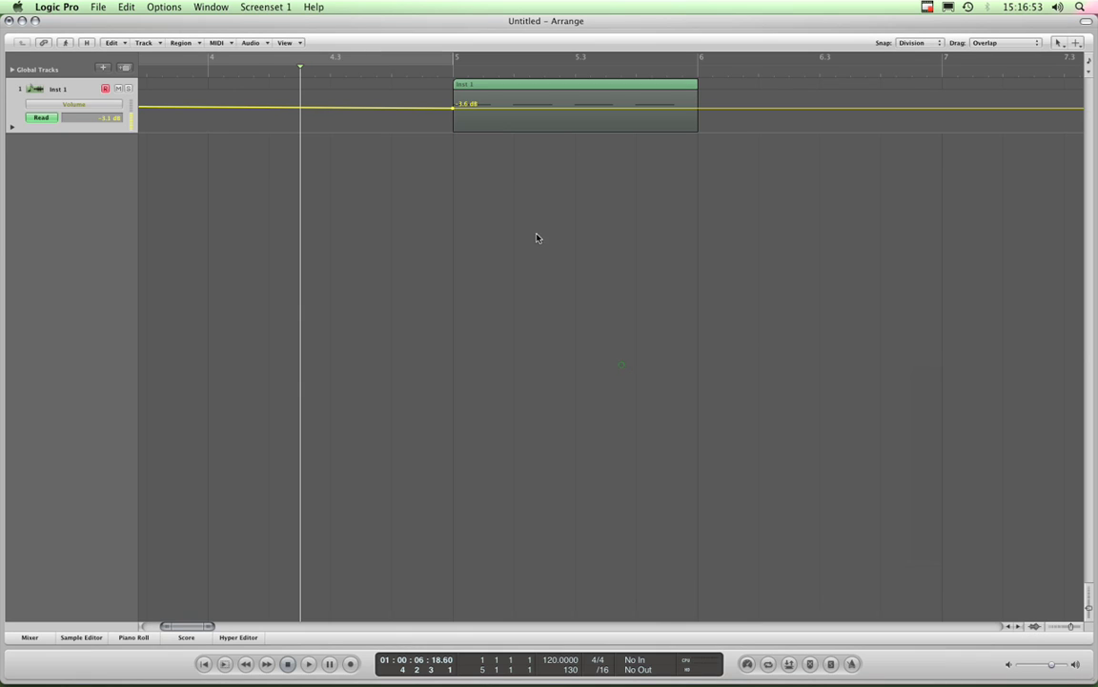
pyautogui.click(453, 112)
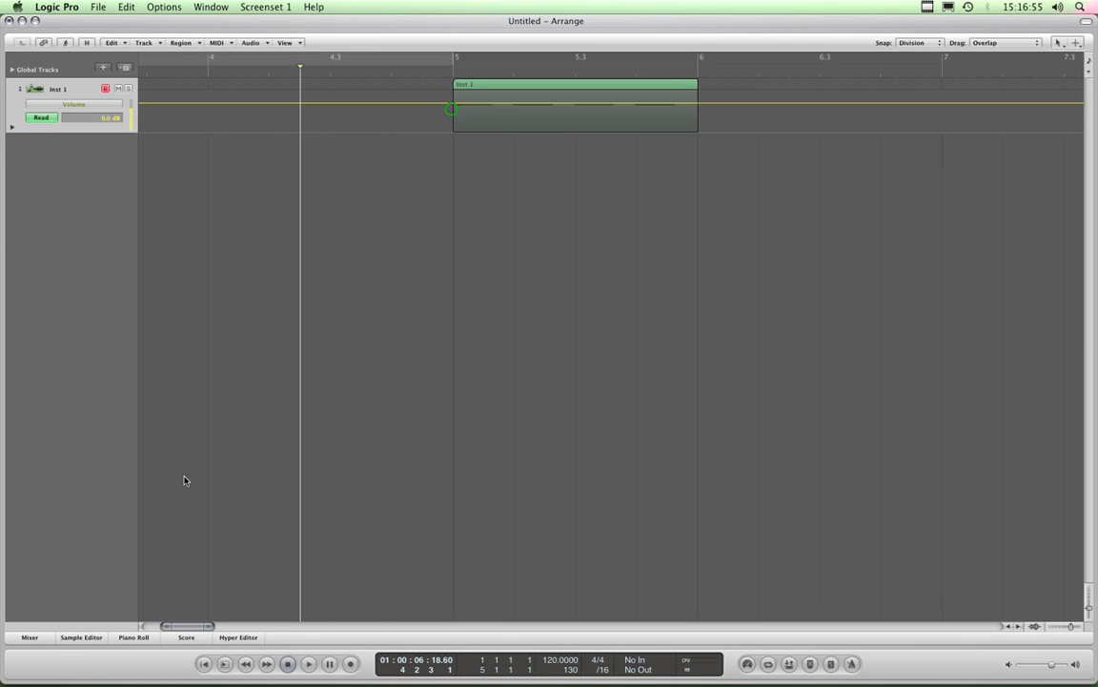
pyautogui.moveTo(164, 627); pyautogui.dragTo(145, 626)
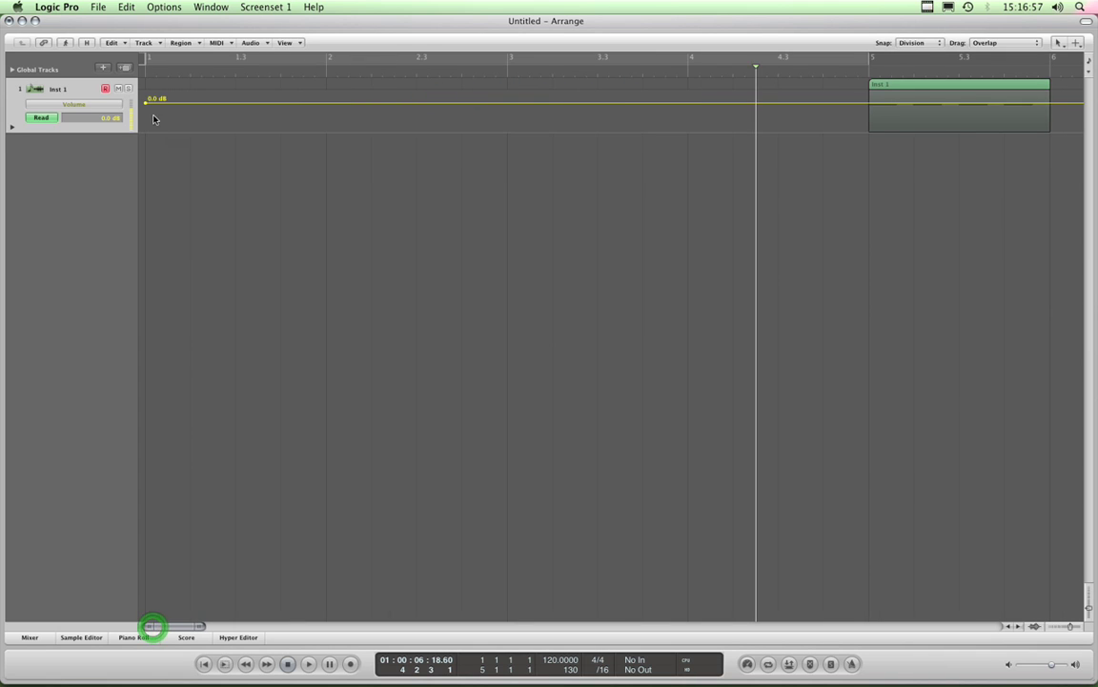
pyautogui.click(147, 103)
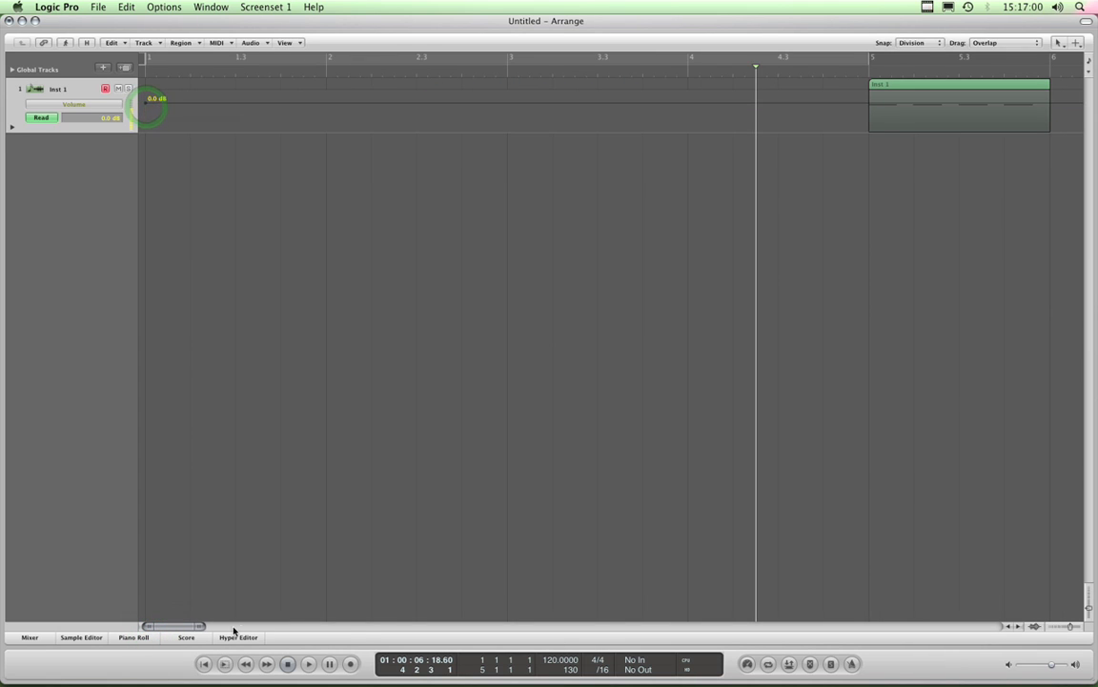
pyautogui.moveTo(184, 627); pyautogui.dragTo(208, 629)
pyautogui.press('a')
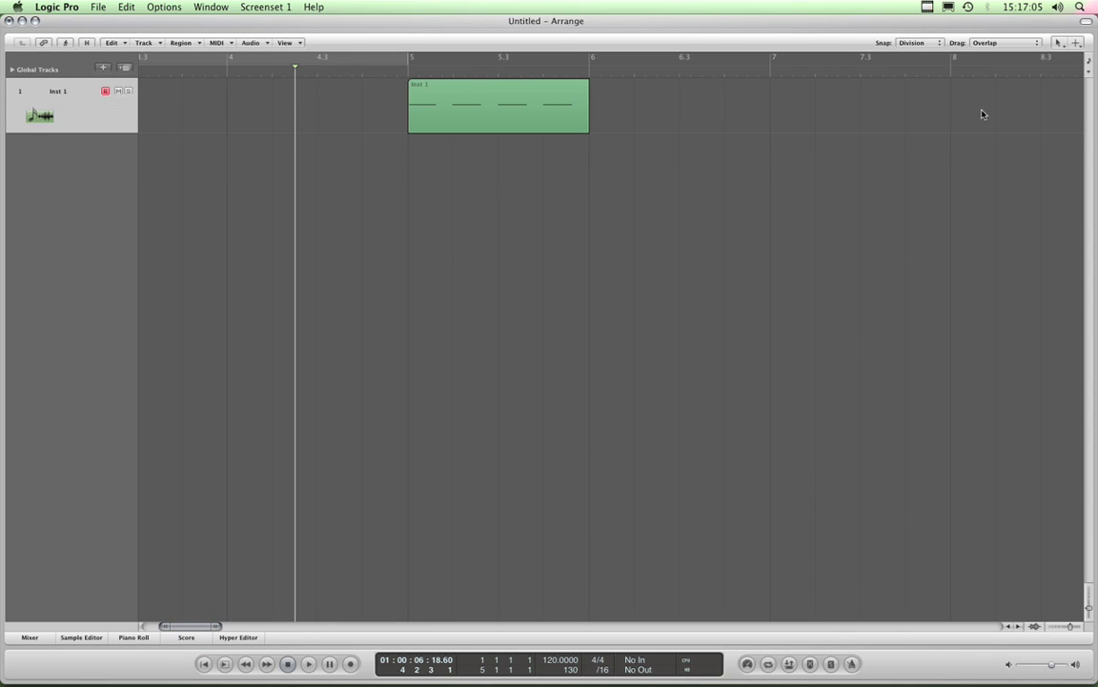
# - Confirm the region Drag mode stays on Overlap
pyautogui.click(965, 45)
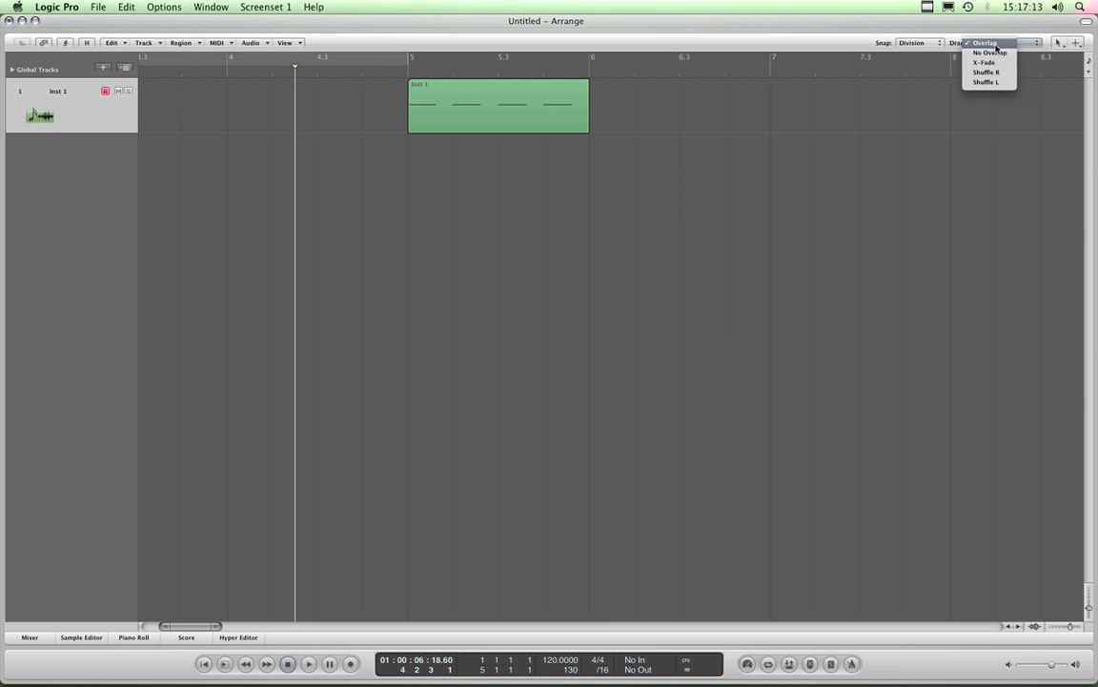
pyautogui.click(996, 45)
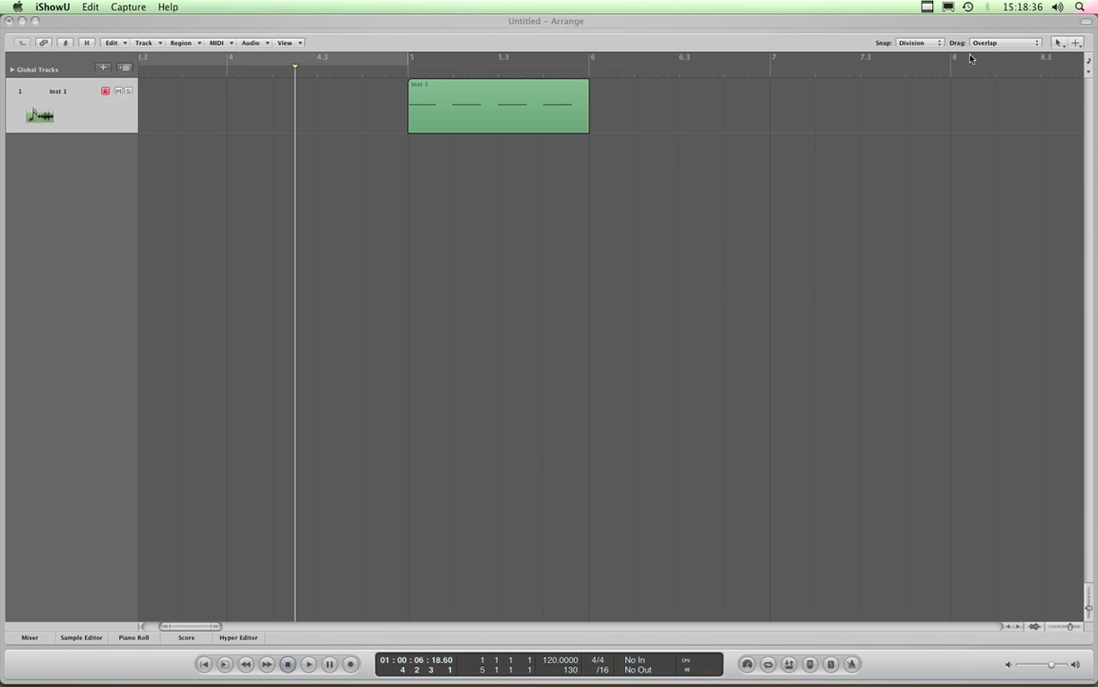
pyautogui.click(987, 45)
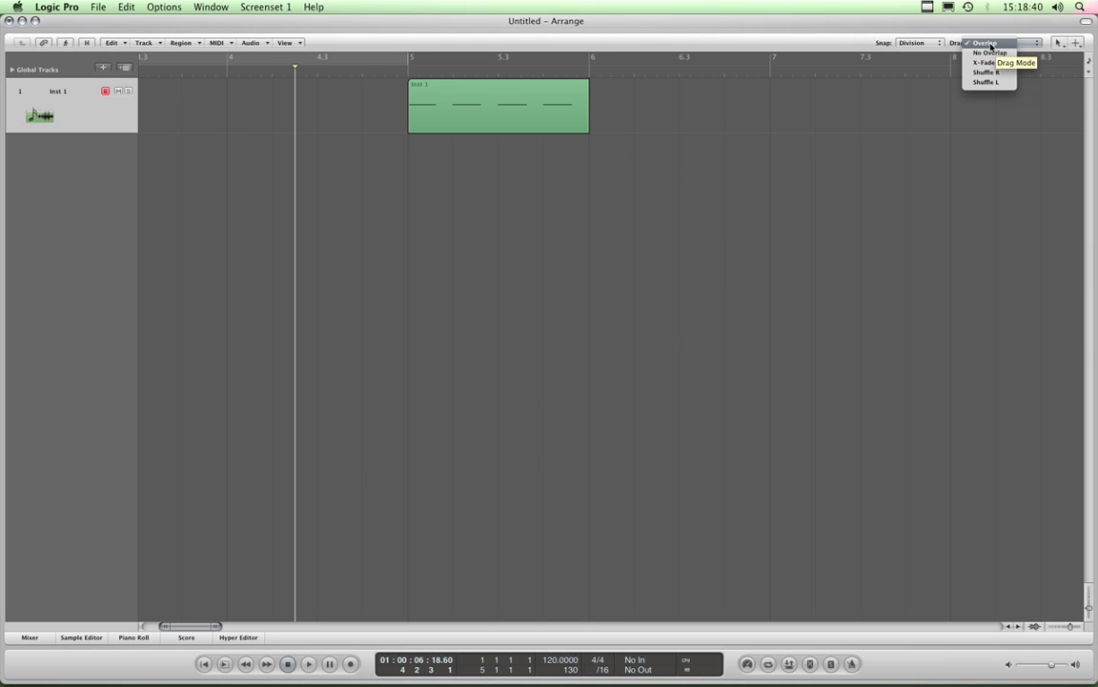
pyautogui.click(988, 43)
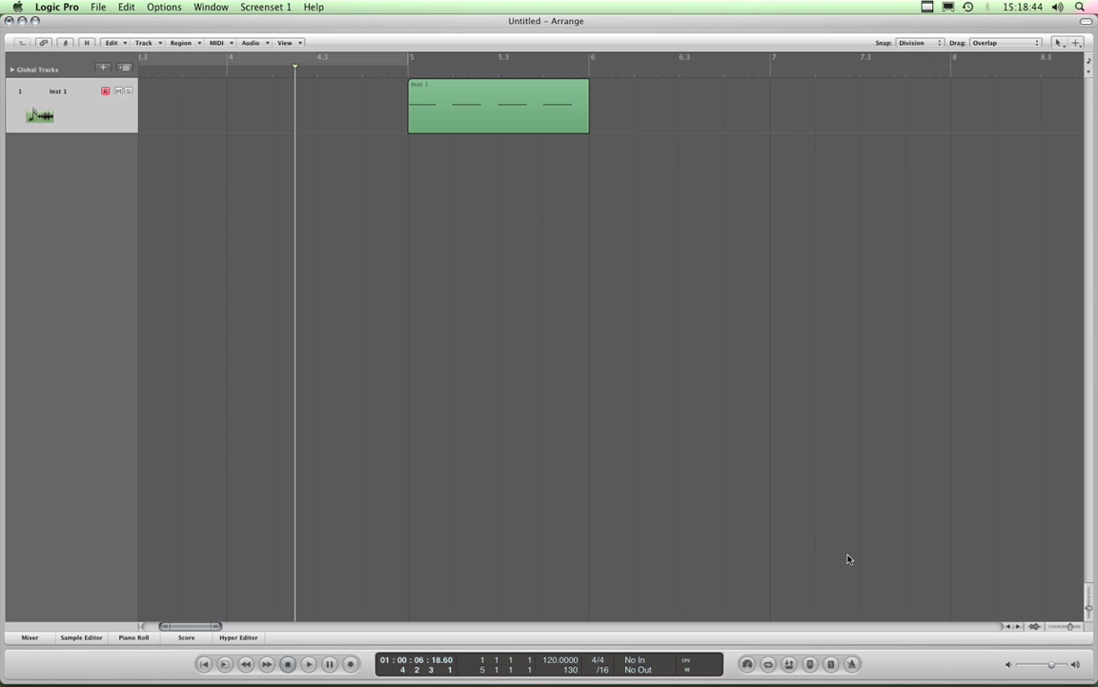
# - Pencil in an empty Inst 1 region at bar 6, then return to the Pointer Tool
pyautogui.click(1062, 44)
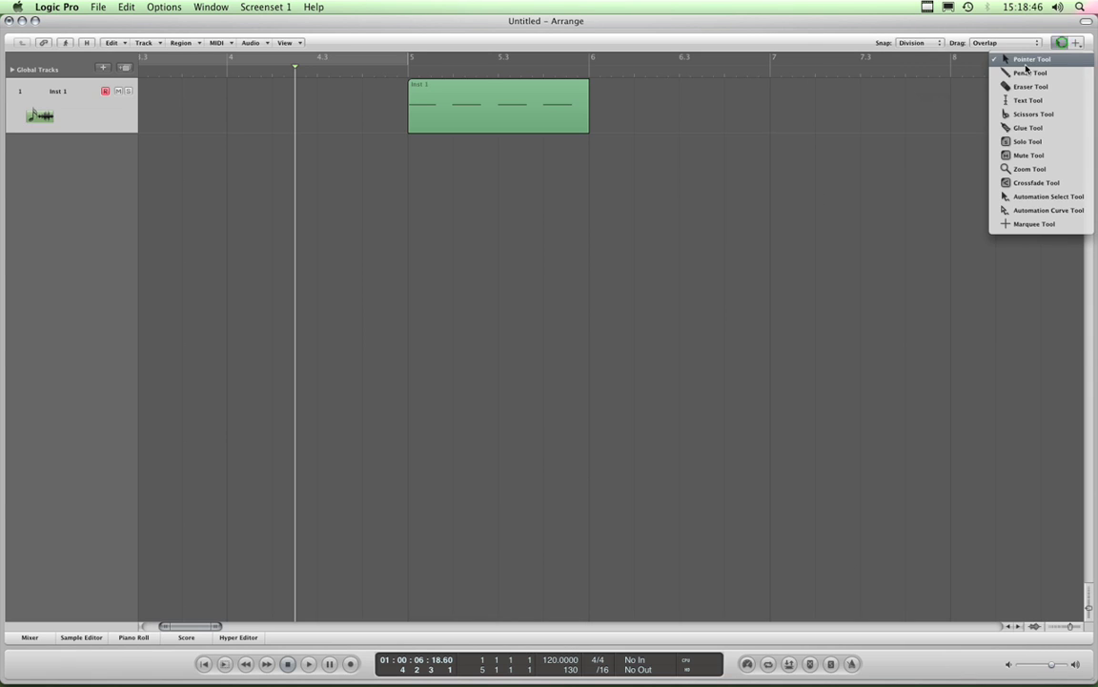
pyautogui.click(1022, 74)
pyautogui.click(658, 103)
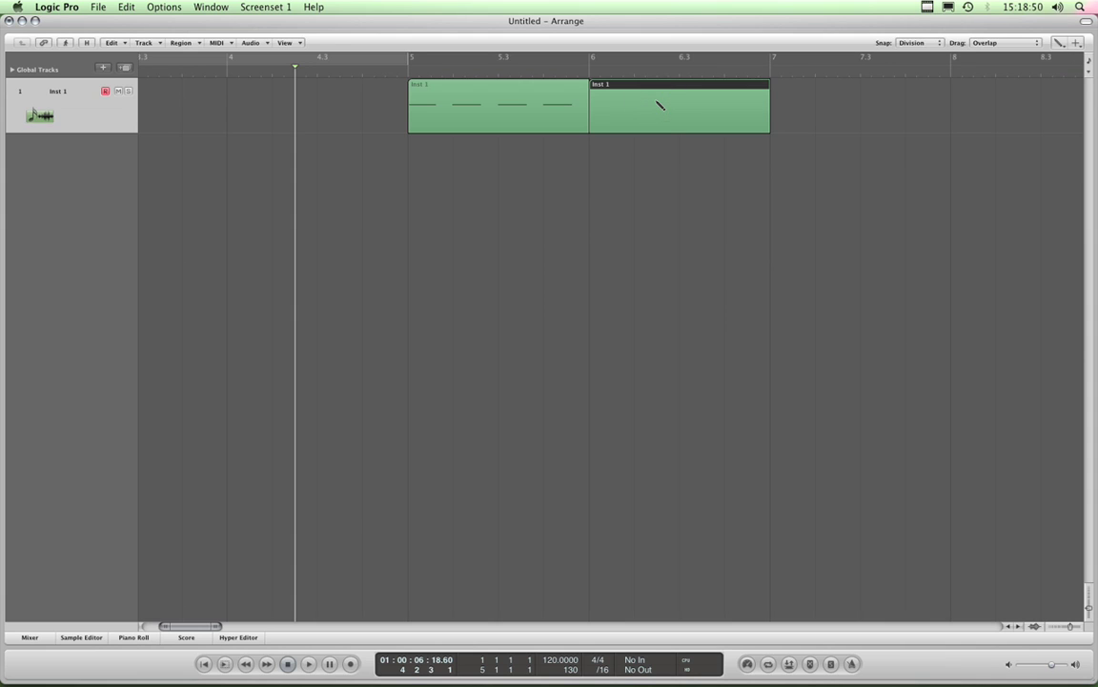
pyautogui.click(1059, 43)
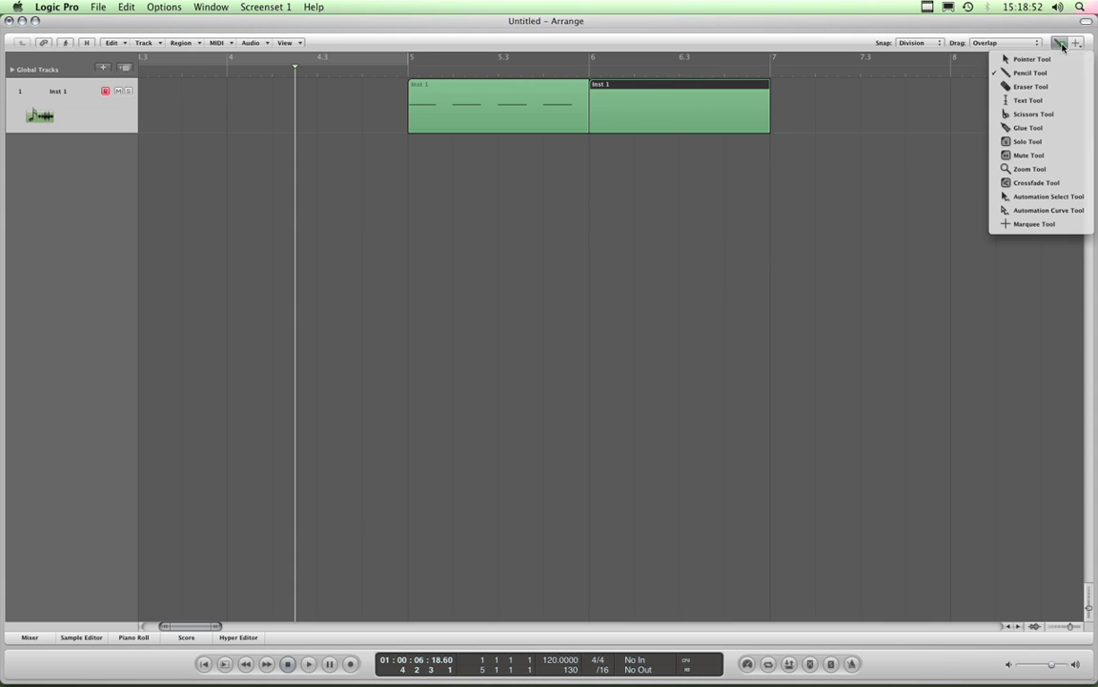
pyautogui.click(1042, 58)
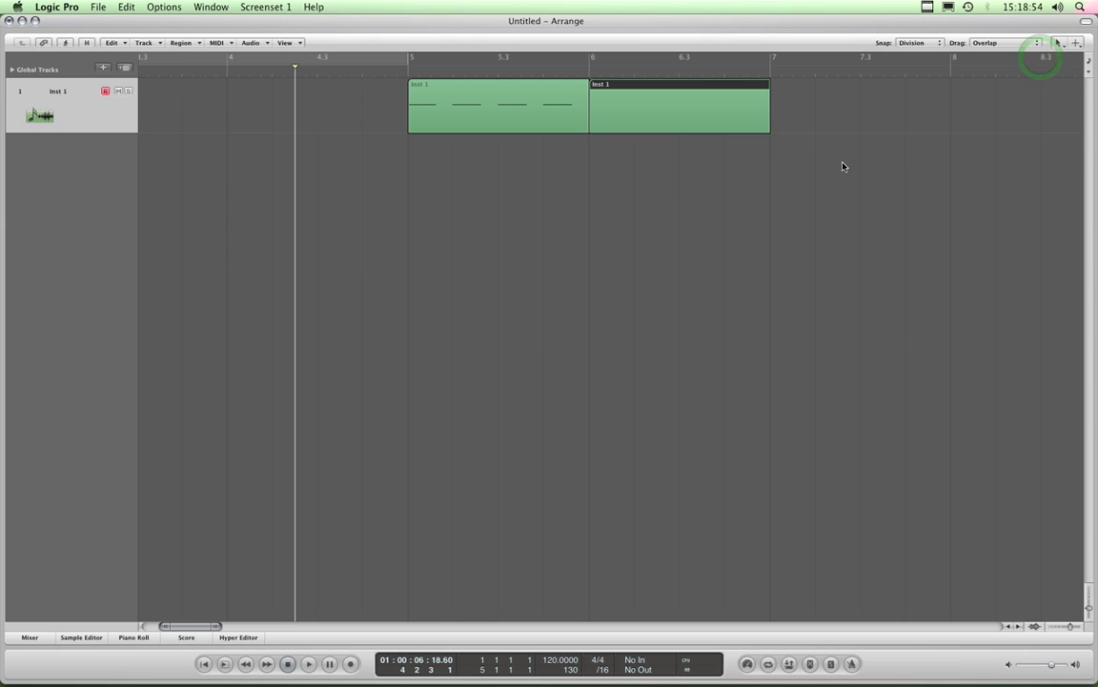
# - Colour the new bar 6 region orange, leaving the bar 5 region green
pyautogui.hotkey('alt', 'c')
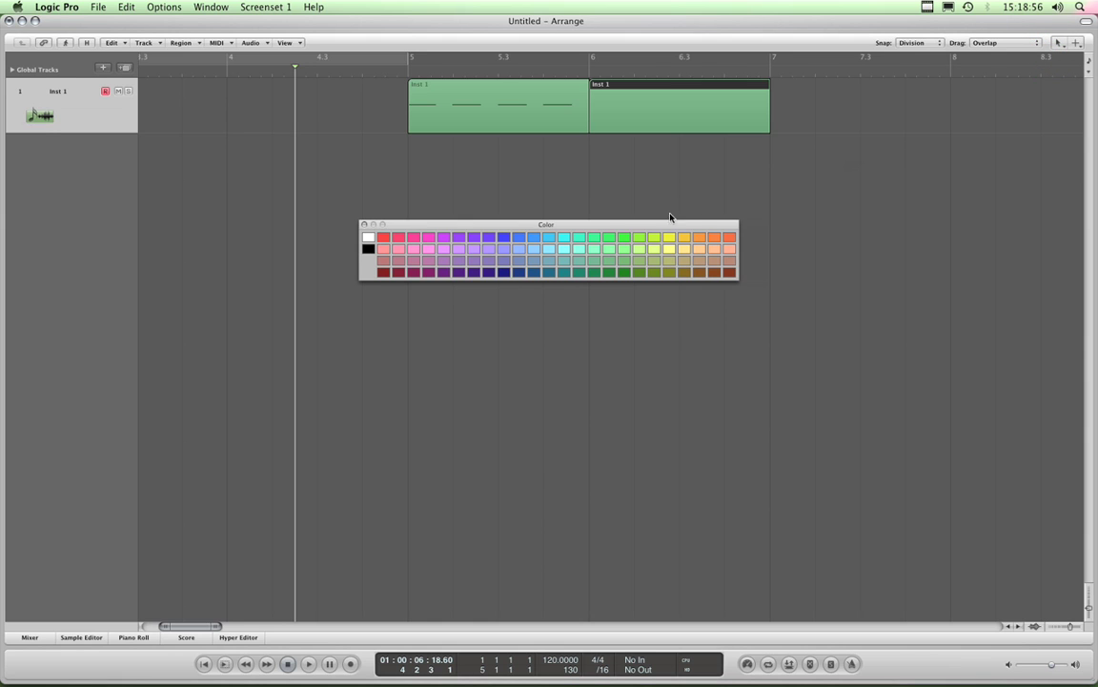
pyautogui.moveTo(610, 226); pyautogui.dragTo(687, 228)
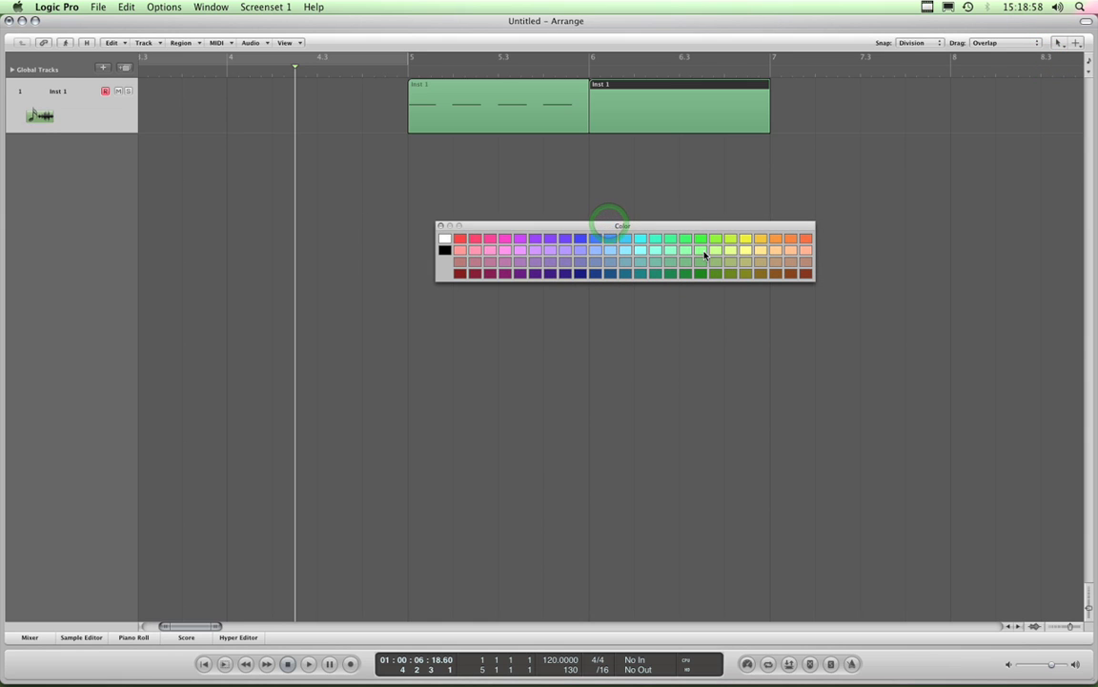
pyautogui.hotkey('alt', 'c')
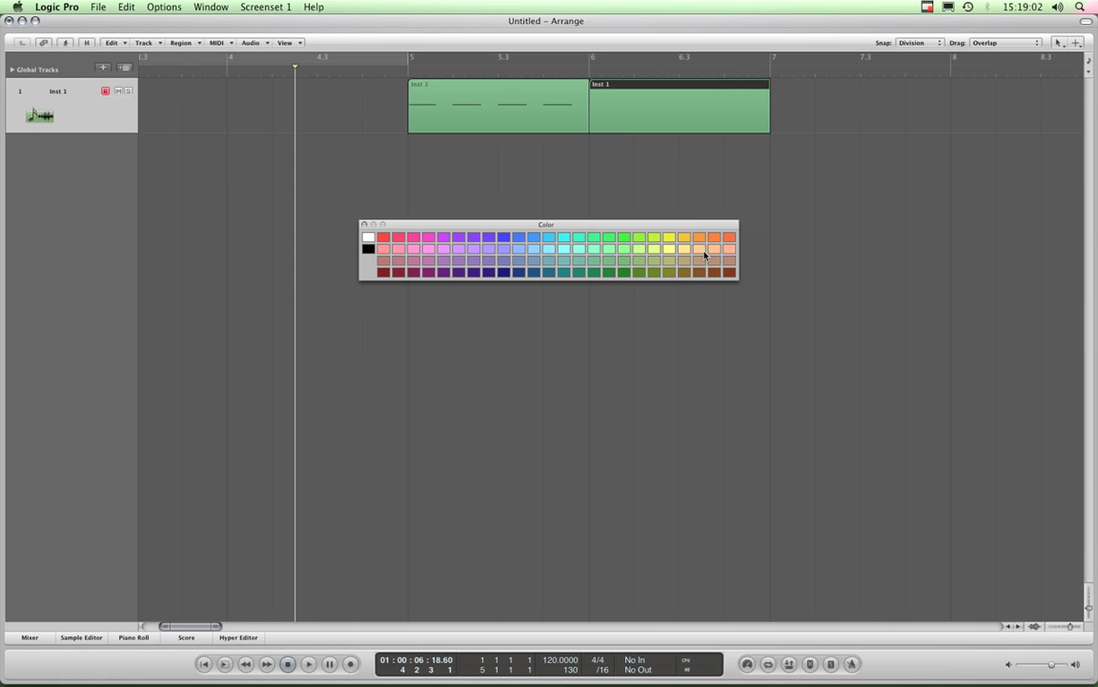
pyautogui.click(569, 94)
pyautogui.click(664, 88)
pyautogui.click(518, 236)
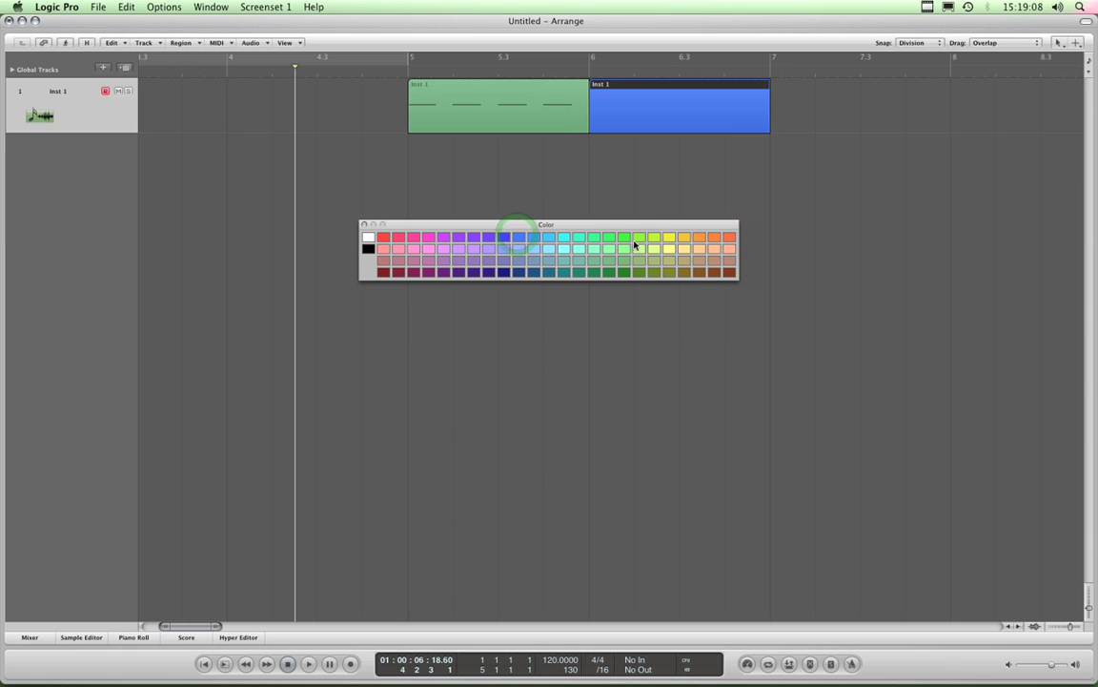
pyautogui.click(714, 237)
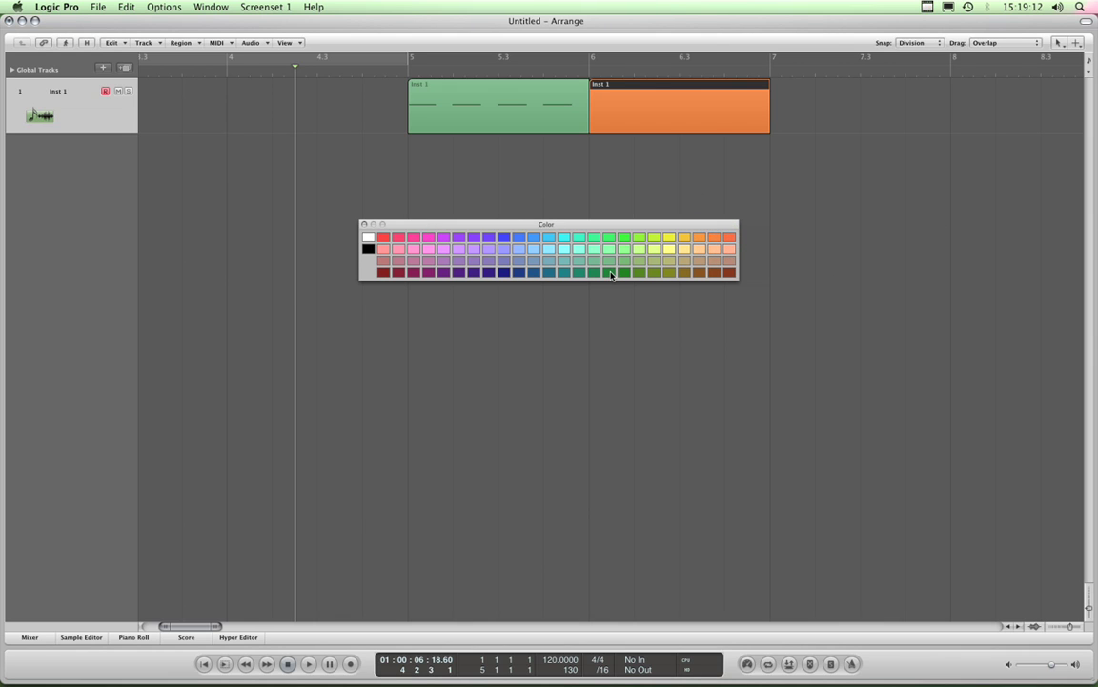
# - Drag the orange region left so it overlaps the green region
pyautogui.hotkey('alt', 'c')
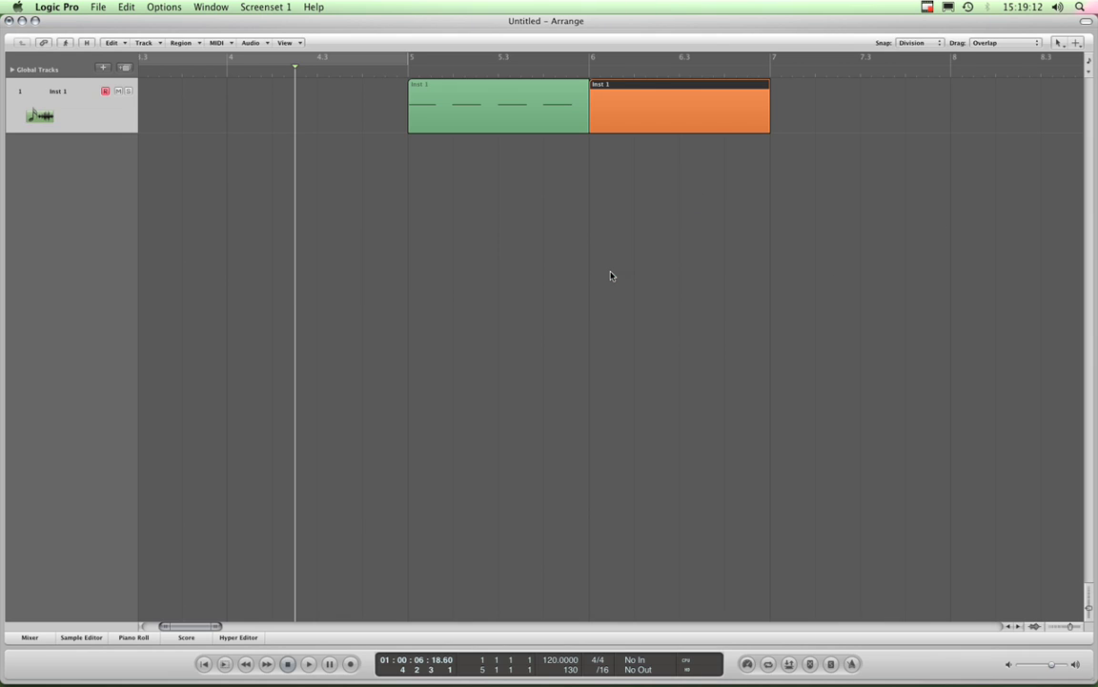
pyautogui.click(540, 100)
pyautogui.click(657, 94)
pyautogui.click(551, 98)
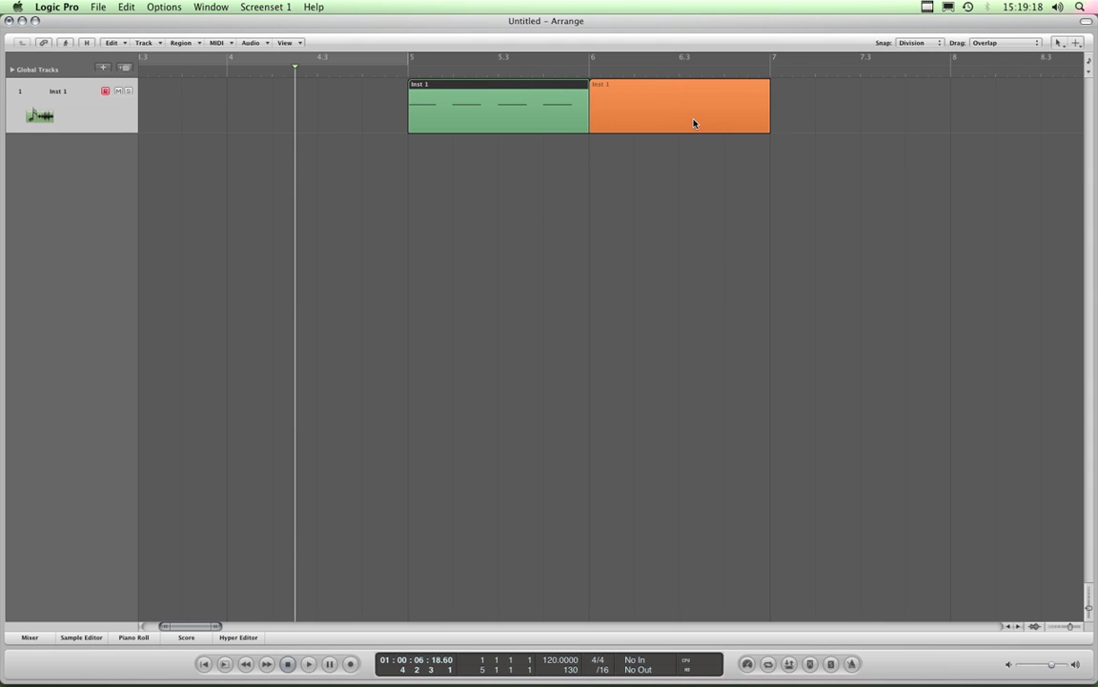
pyautogui.moveTo(693, 123); pyautogui.dragTo(647, 121)
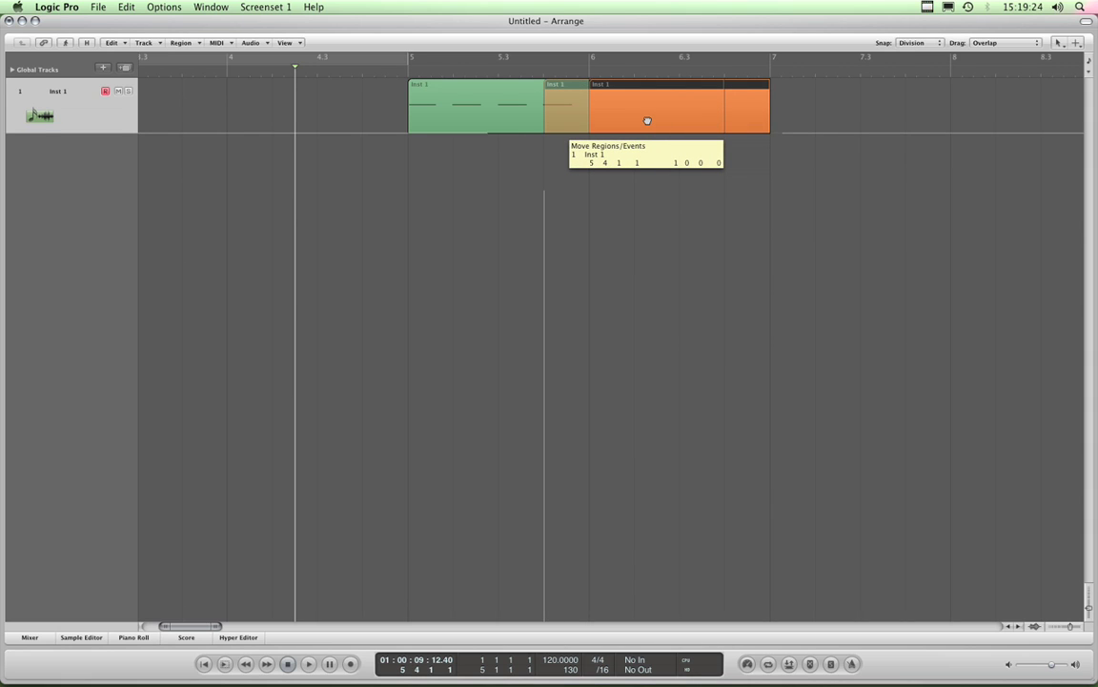
pyautogui.moveTo(648, 121); pyautogui.dragTo(647, 121)
# - Lengthen the green region past orange's start, then move orange back to bar 6
pyautogui.moveTo(540, 105); pyautogui.dragTo(603, 107)
pyautogui.click(603, 107)
pyautogui.click(524, 99)
pyautogui.click(637, 105)
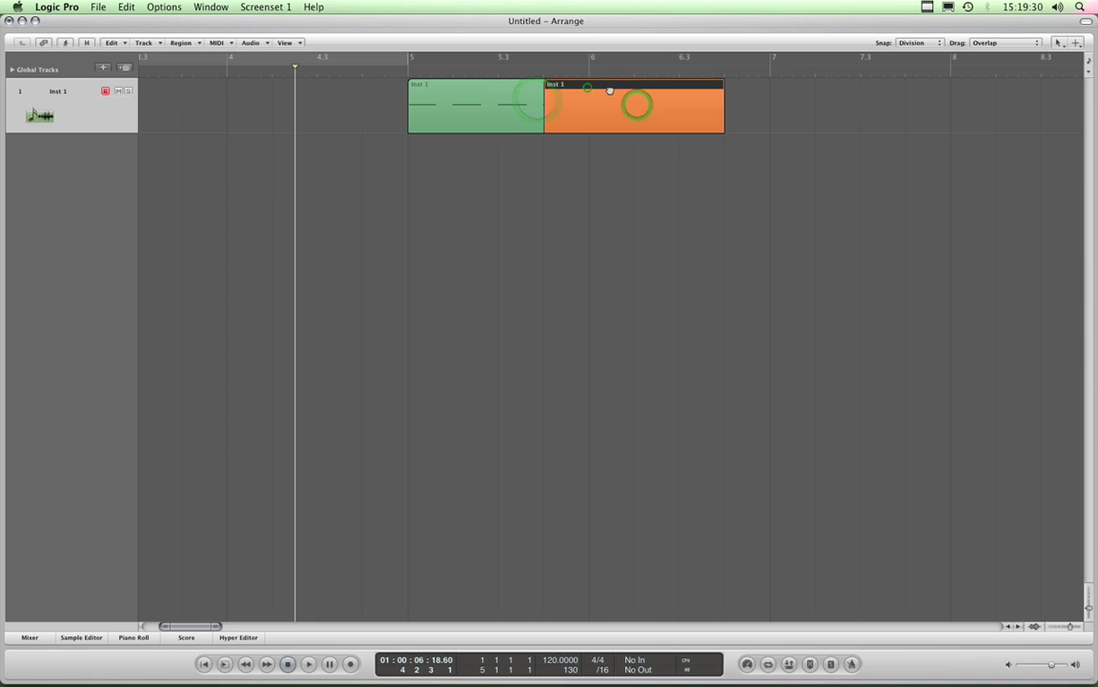
pyautogui.moveTo(610, 89); pyautogui.dragTo(656, 90)
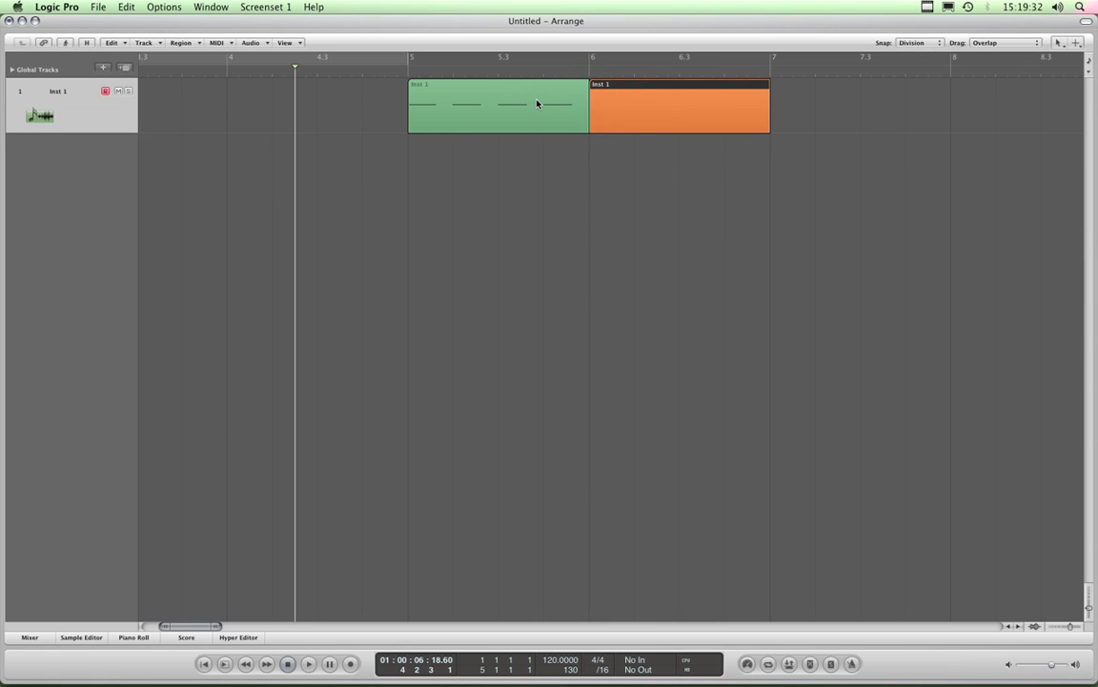
pyautogui.moveTo(537, 103); pyautogui.dragTo(594, 103)
# - Return the green region to bar 5, back to back with the orange one
pyautogui.click(665, 122)
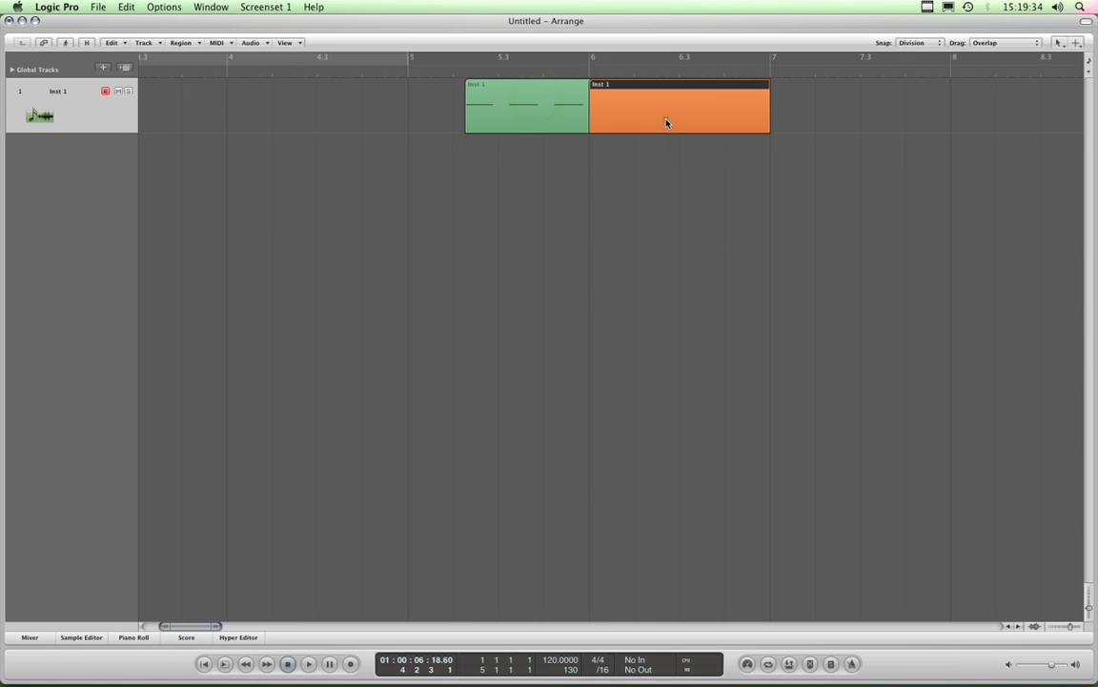
pyautogui.click(562, 109)
pyautogui.click(708, 119)
pyautogui.click(554, 103)
pyautogui.moveTo(625, 107); pyautogui.dragTo(591, 100)
pyautogui.click(598, 100)
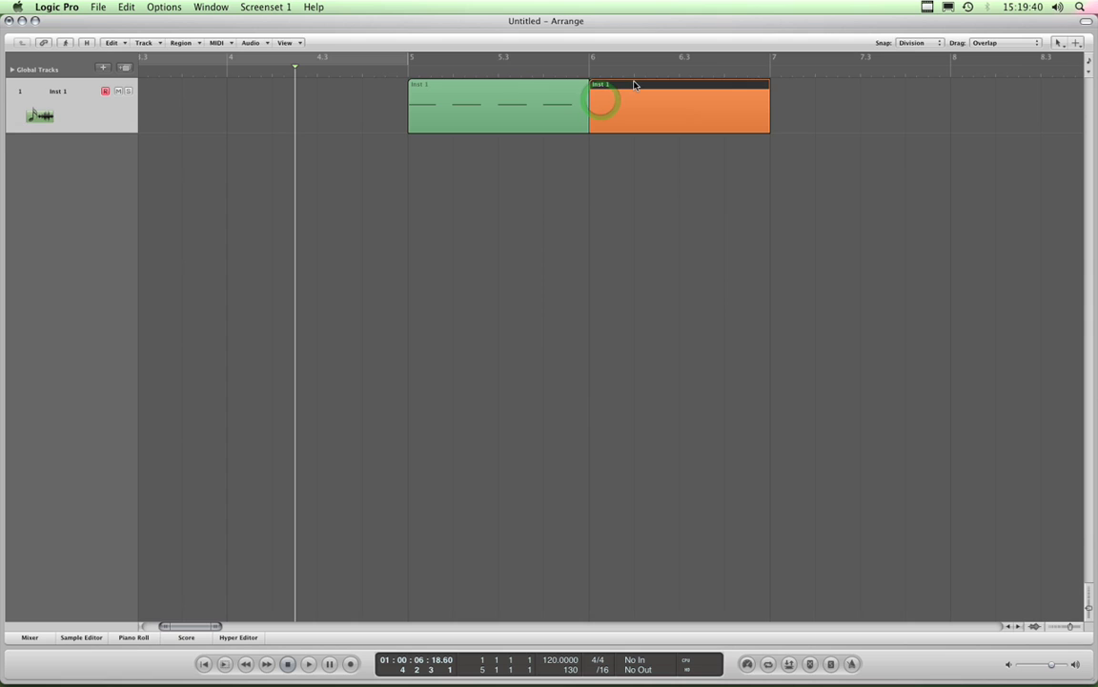
# - Show the piano roll and view the green region's four notes and the empty orange region
pyautogui.click(133, 637)
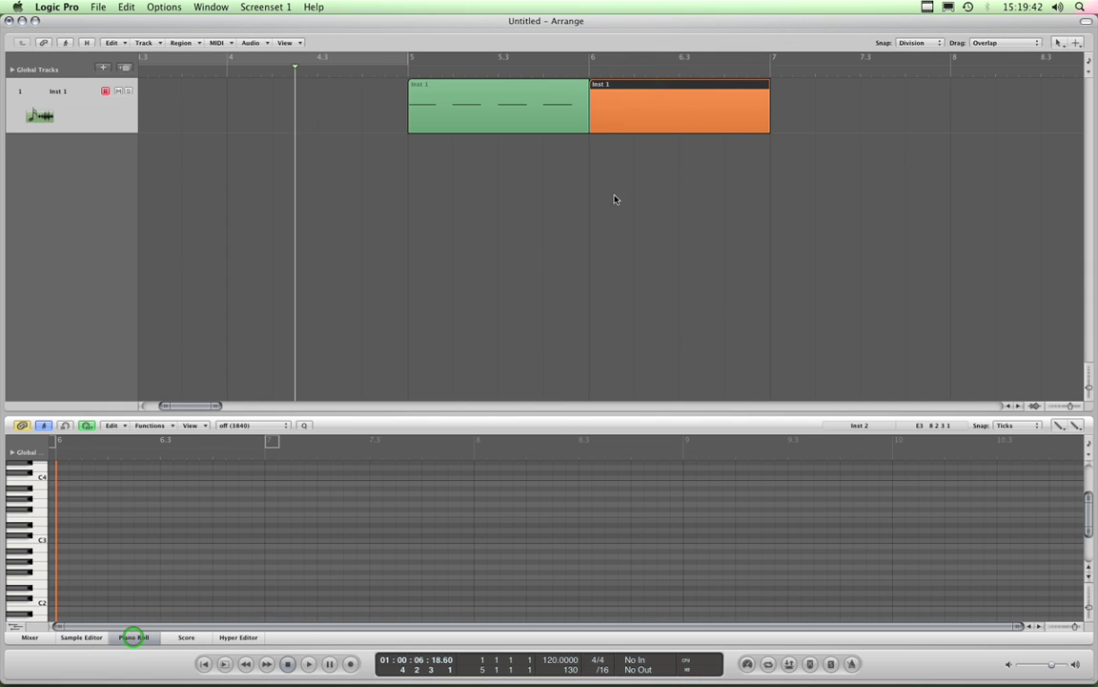
pyautogui.click(632, 112)
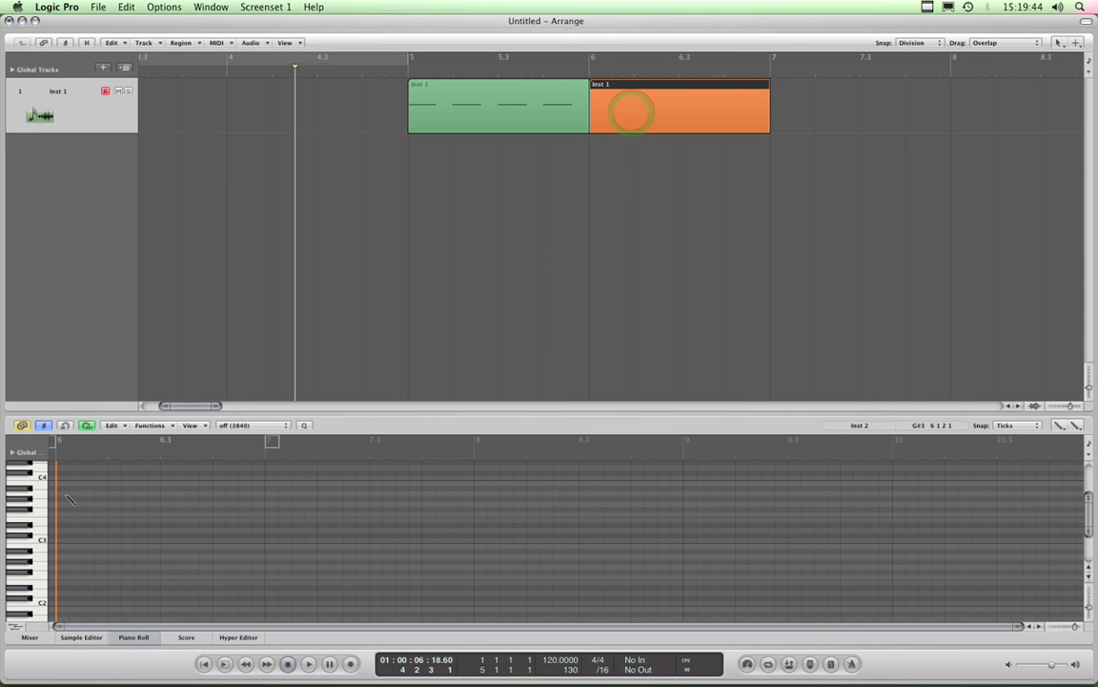
pyautogui.click(141, 637)
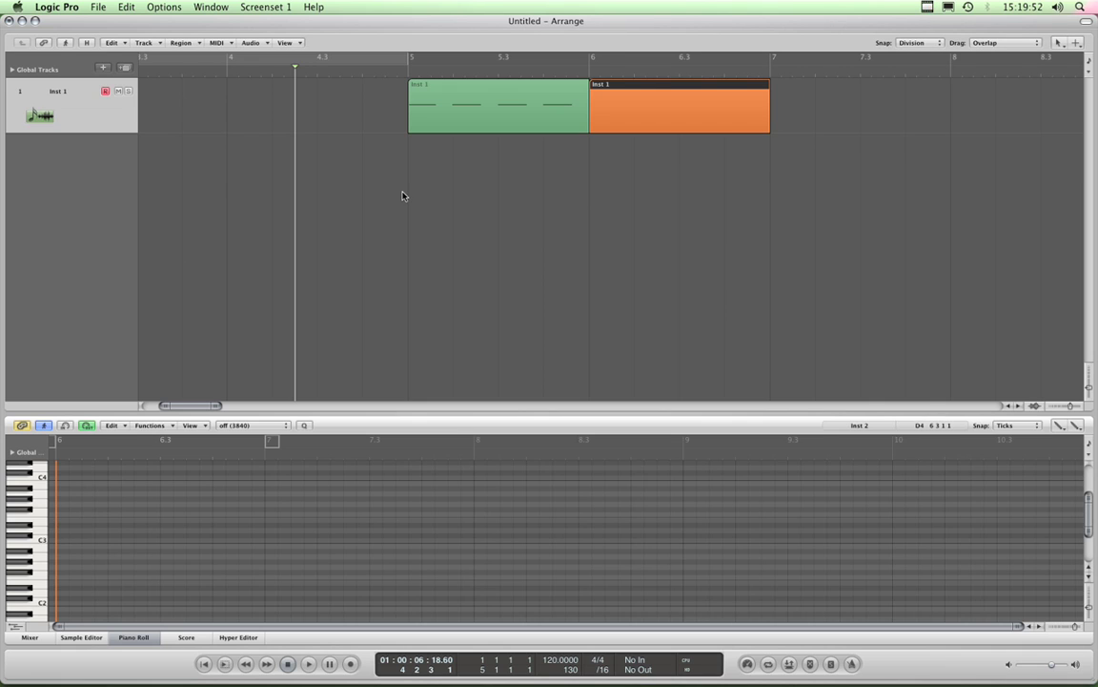
pyautogui.click(455, 95)
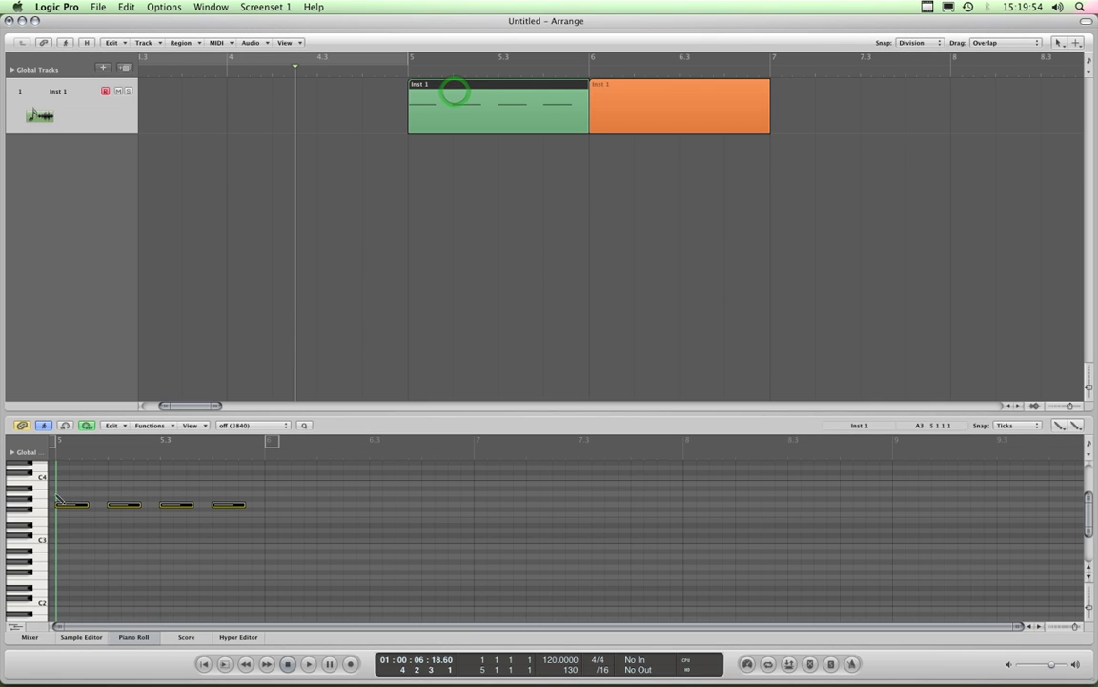
pyautogui.click(650, 107)
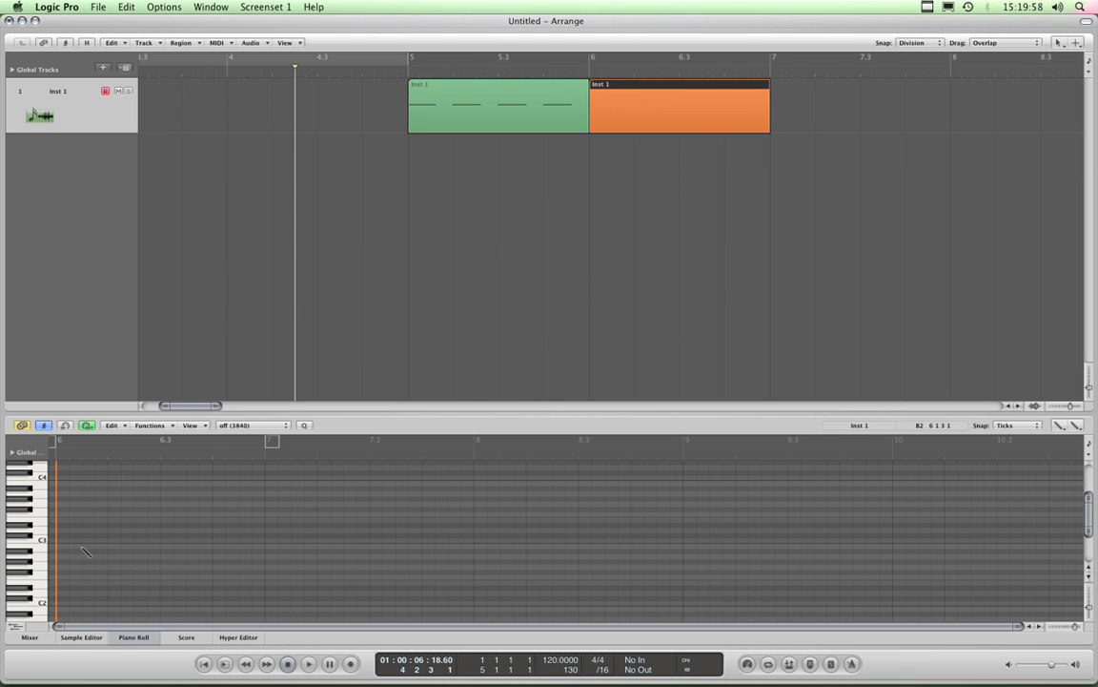
# - Draw short C4 notes across the orange region so it holds eight notes
pyautogui.click(59, 478)
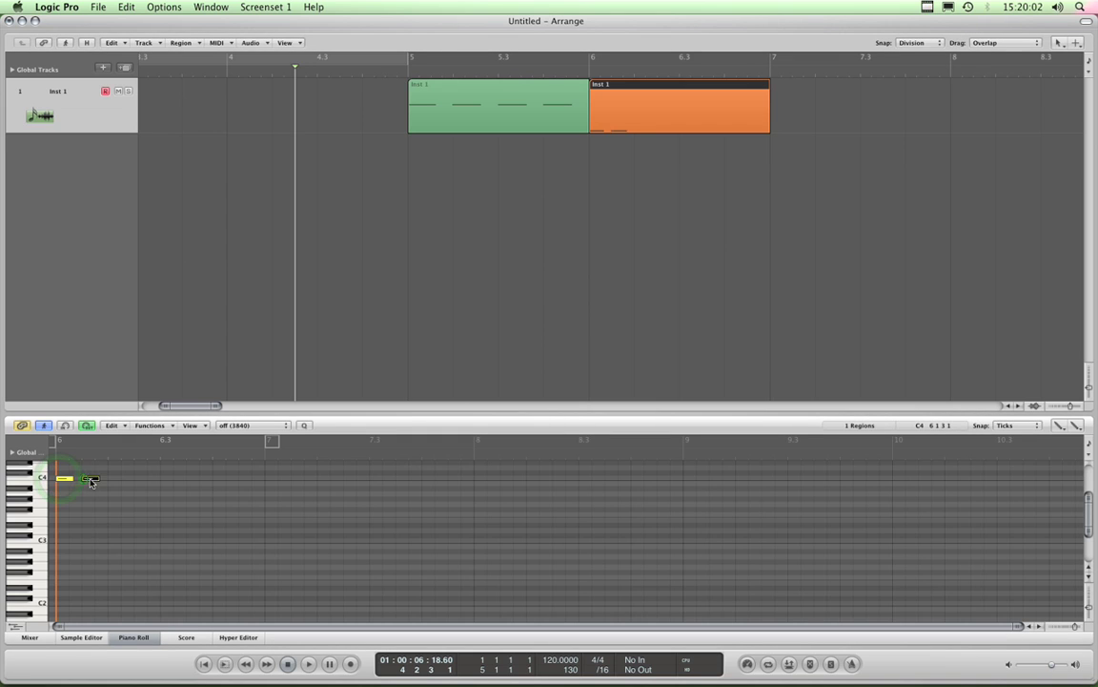
pyautogui.click(112, 477)
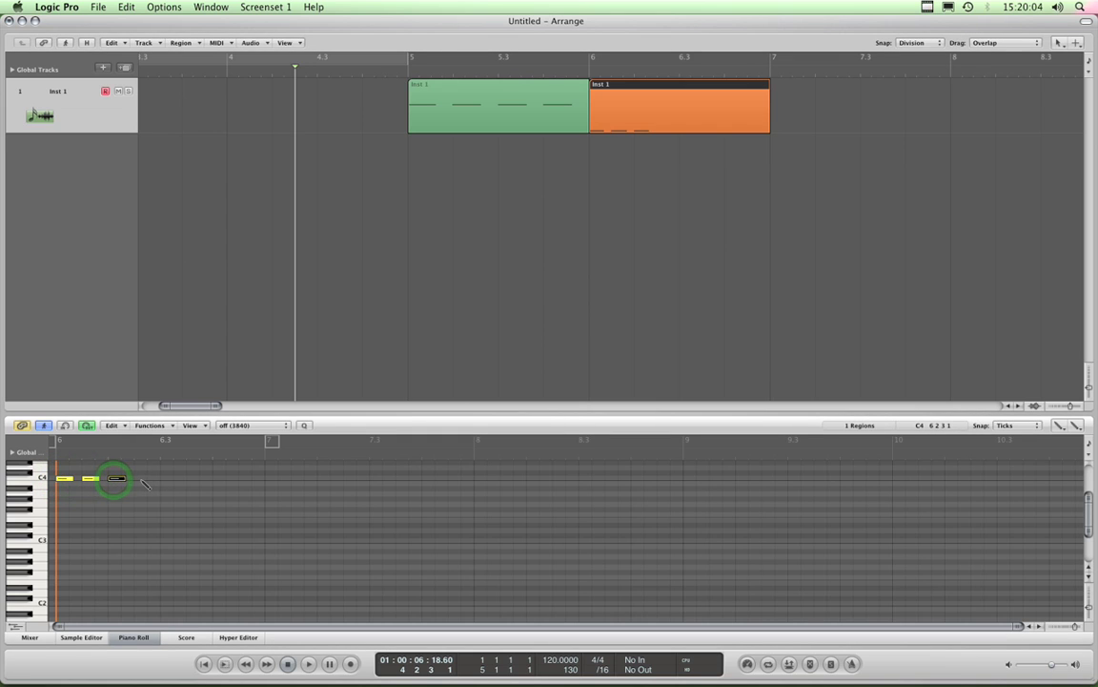
pyautogui.click(141, 477)
pyautogui.click(164, 477)
pyautogui.click(190, 478)
pyautogui.click(215, 478)
pyautogui.click(240, 478)
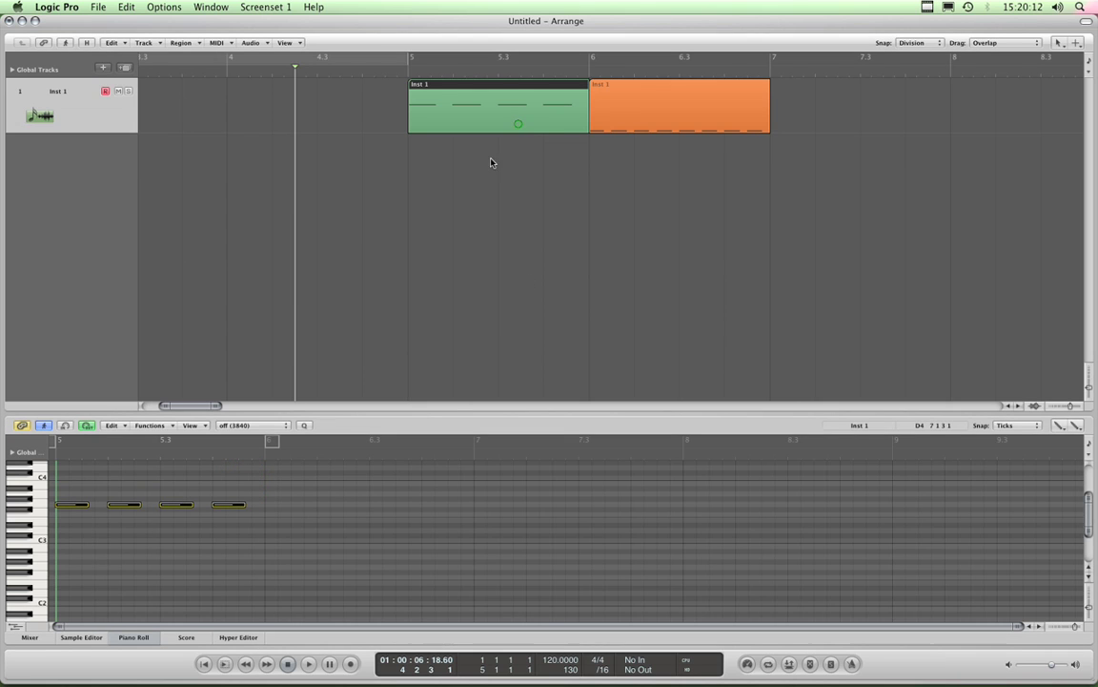
# - Review both regions' notes, select both Inst 1 regions, and close the piano roll
pyautogui.click(518, 121)
pyautogui.click(609, 124)
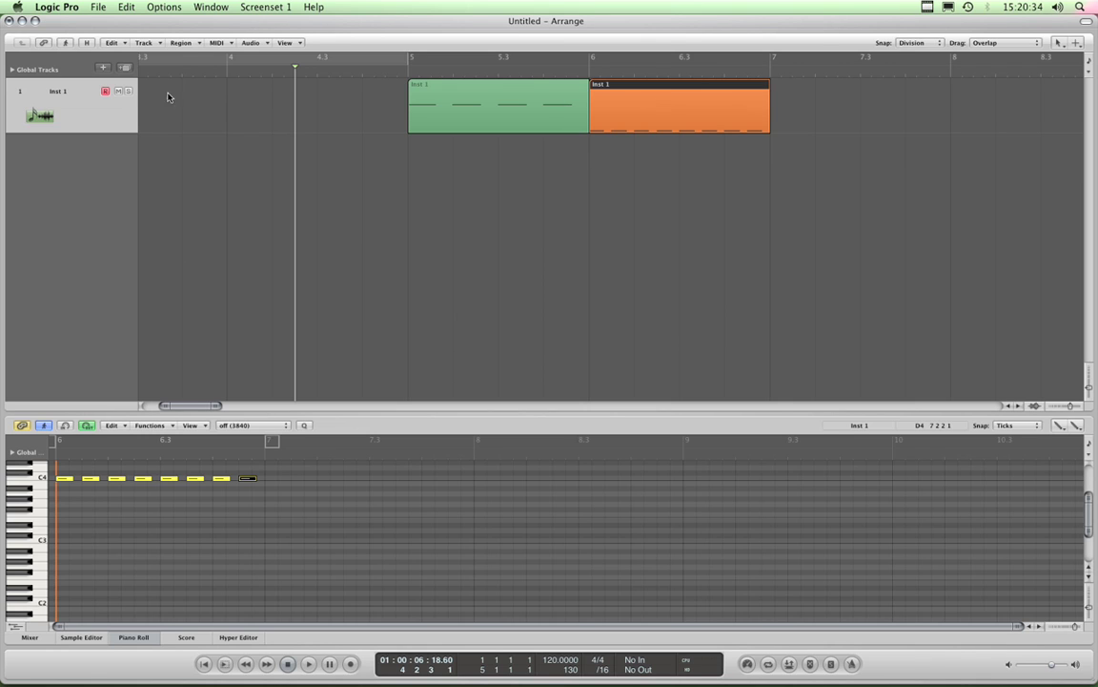
pyautogui.click(73, 107)
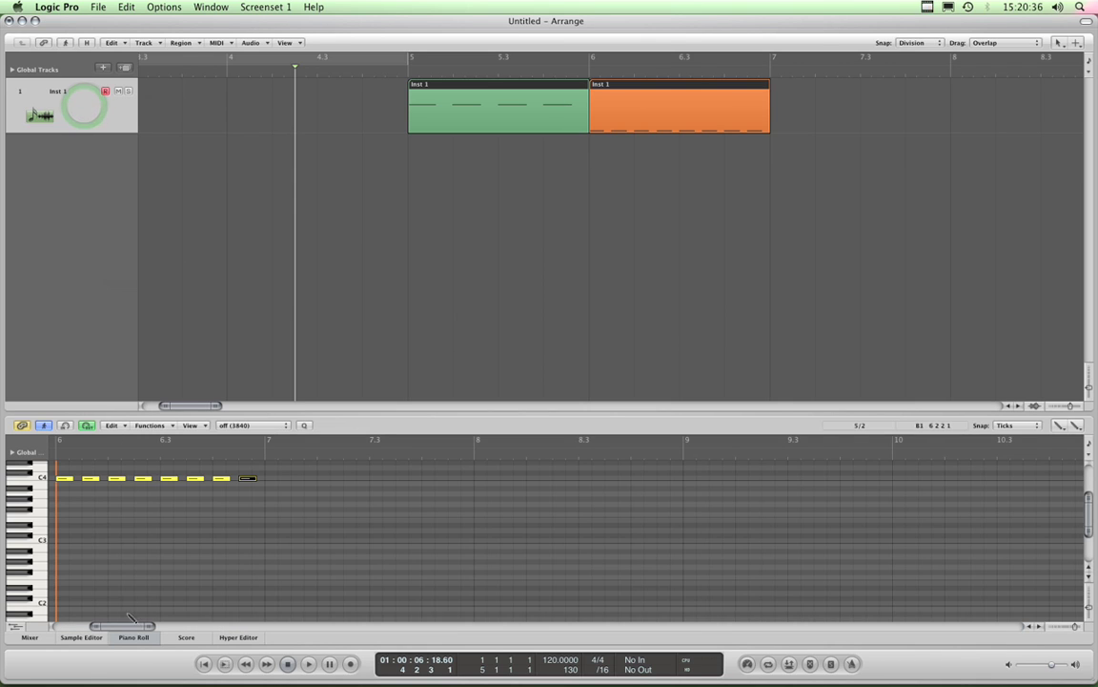
pyautogui.click(134, 638)
pyautogui.click(60, 99)
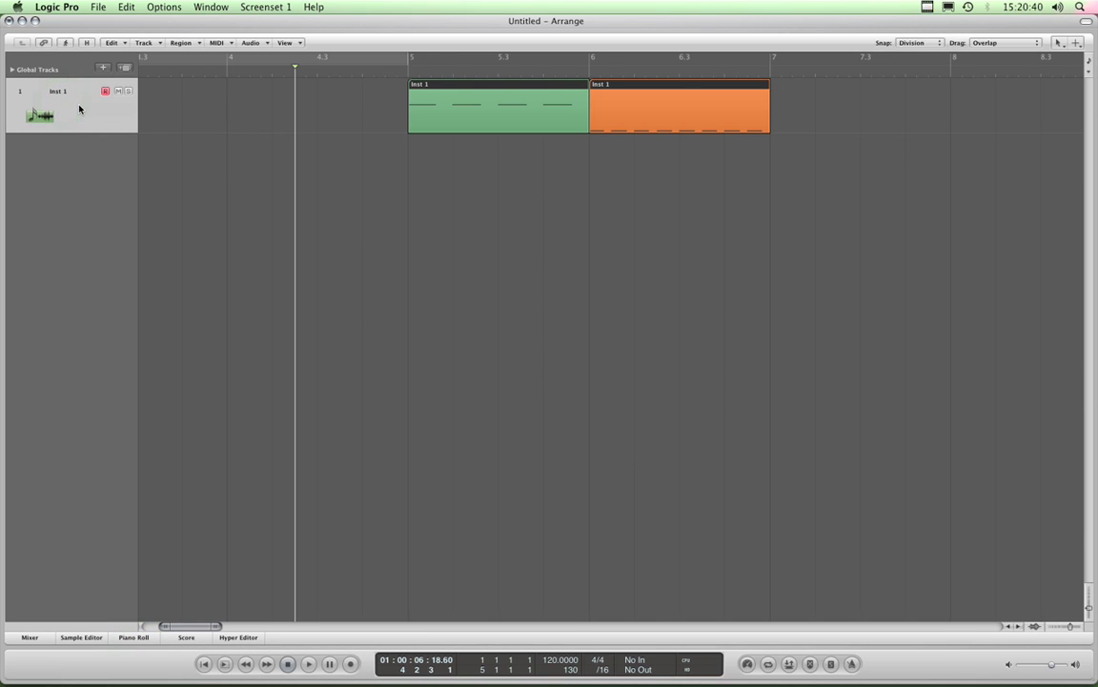
# - Load 12 Logic Basics > EVP88 Electric Piano onto Inst 1, dismiss Controller Assignments, hide the Library
pyautogui.press('y')
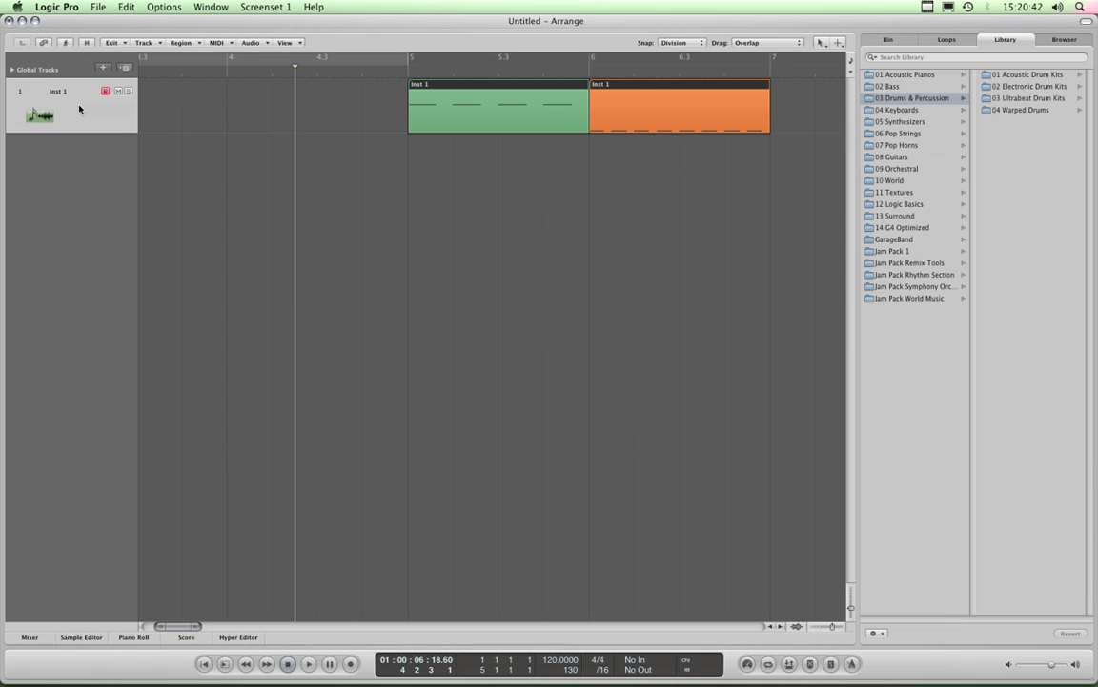
pyautogui.click(901, 205)
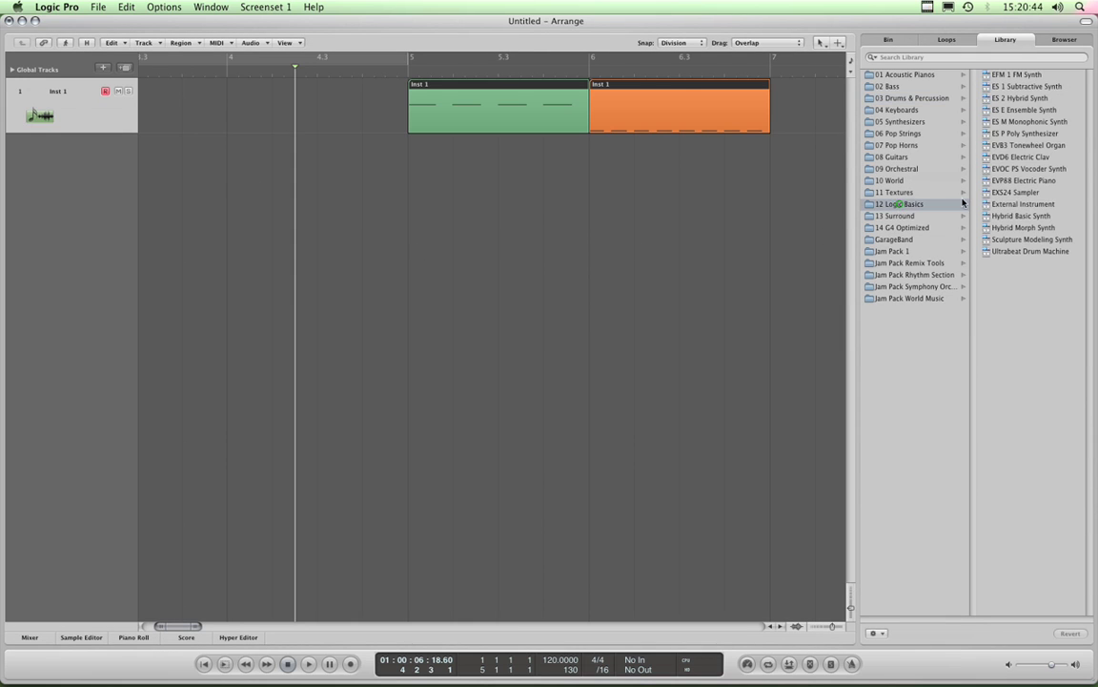
pyautogui.click(1019, 182)
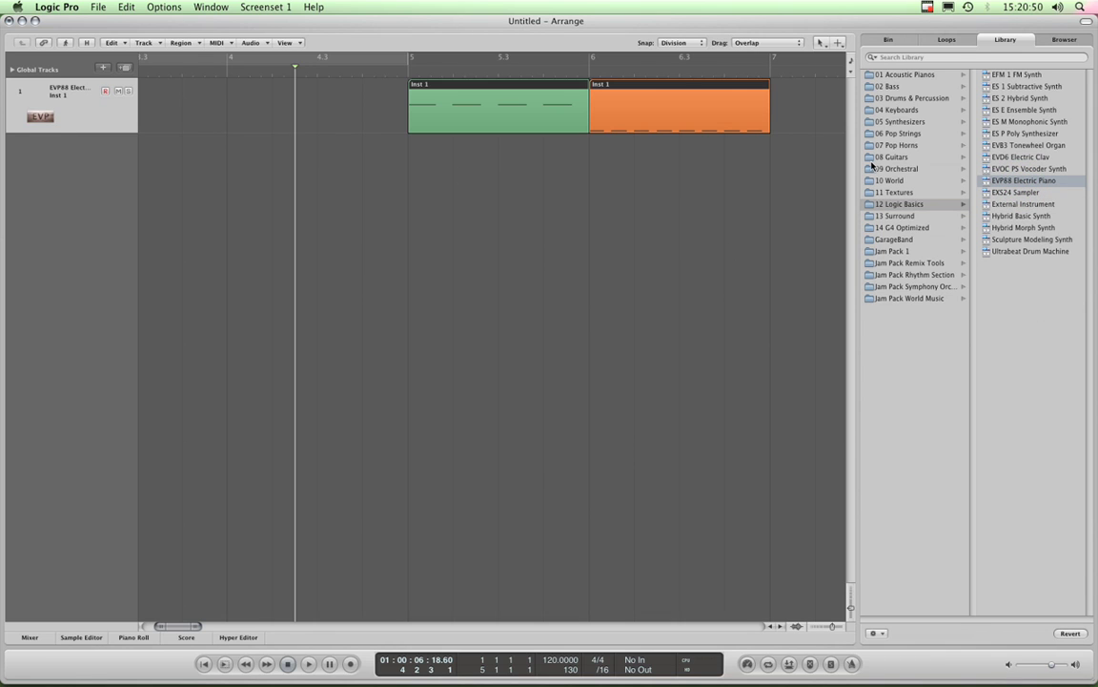
pyautogui.press('super+l')
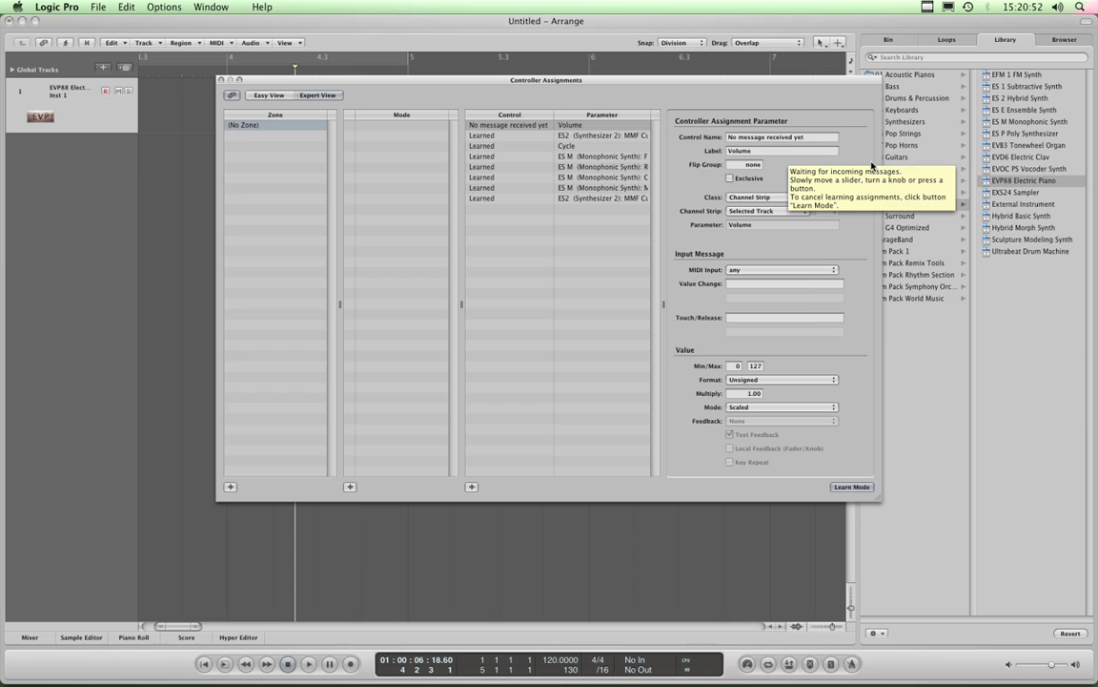
pyautogui.press('super+w')
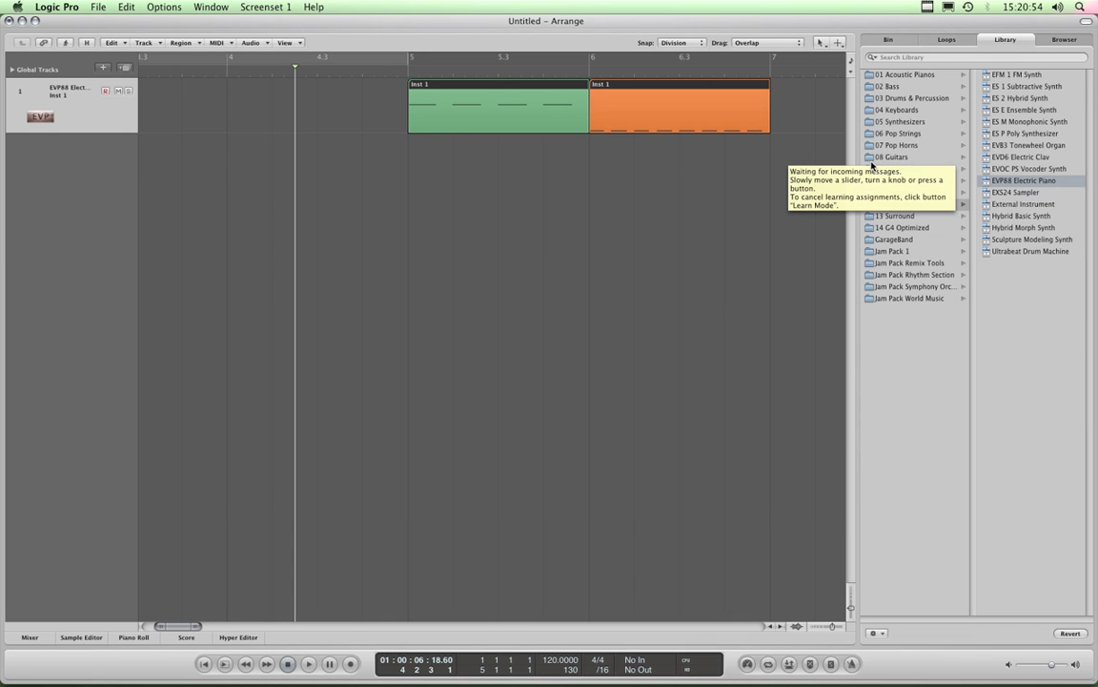
pyautogui.press('y')
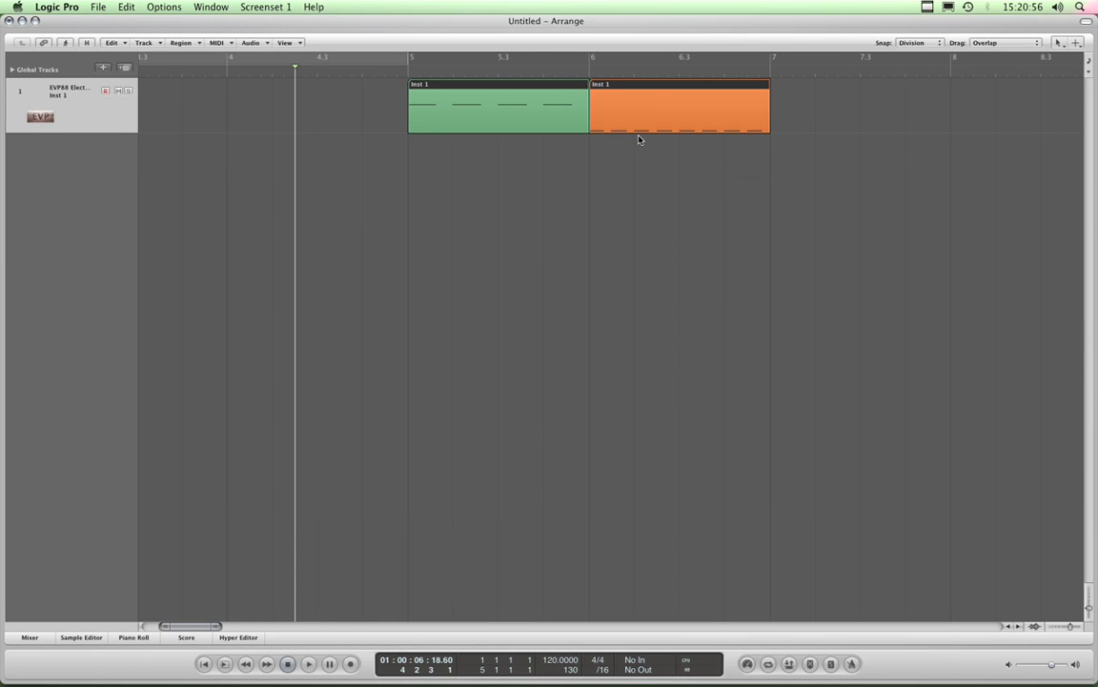
pyautogui.click(650, 99)
pyautogui.click(1011, 43)
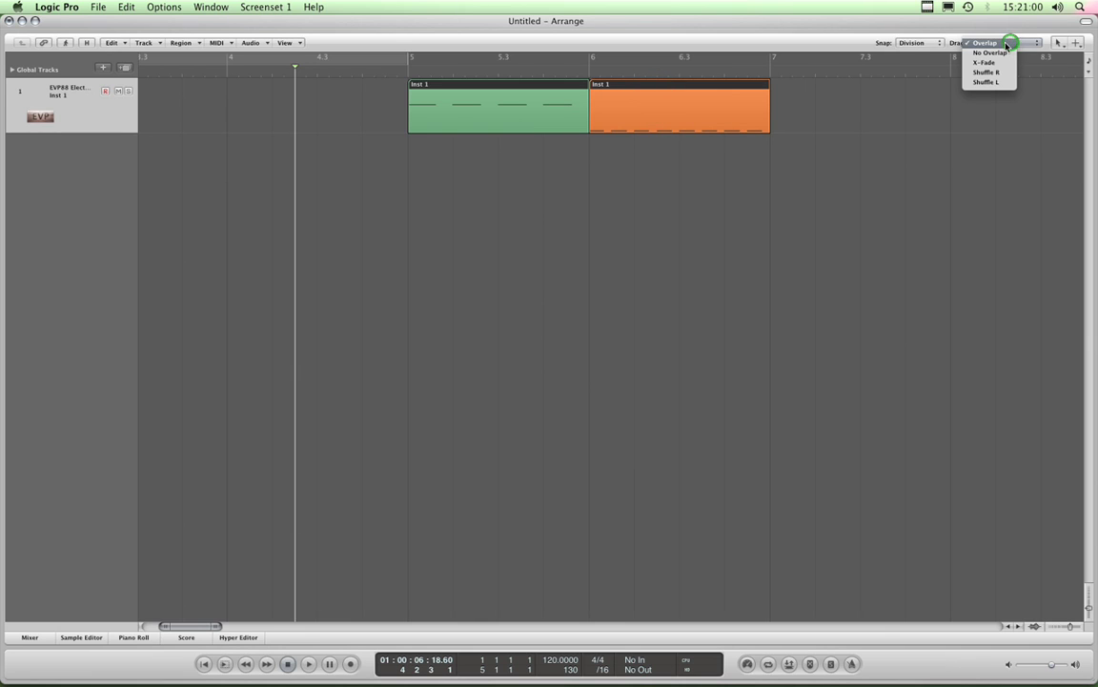
pyautogui.click(720, 87)
pyautogui.moveTo(653, 87); pyautogui.dragTo(603, 85)
pyautogui.click(841, 111)
pyautogui.press('space')
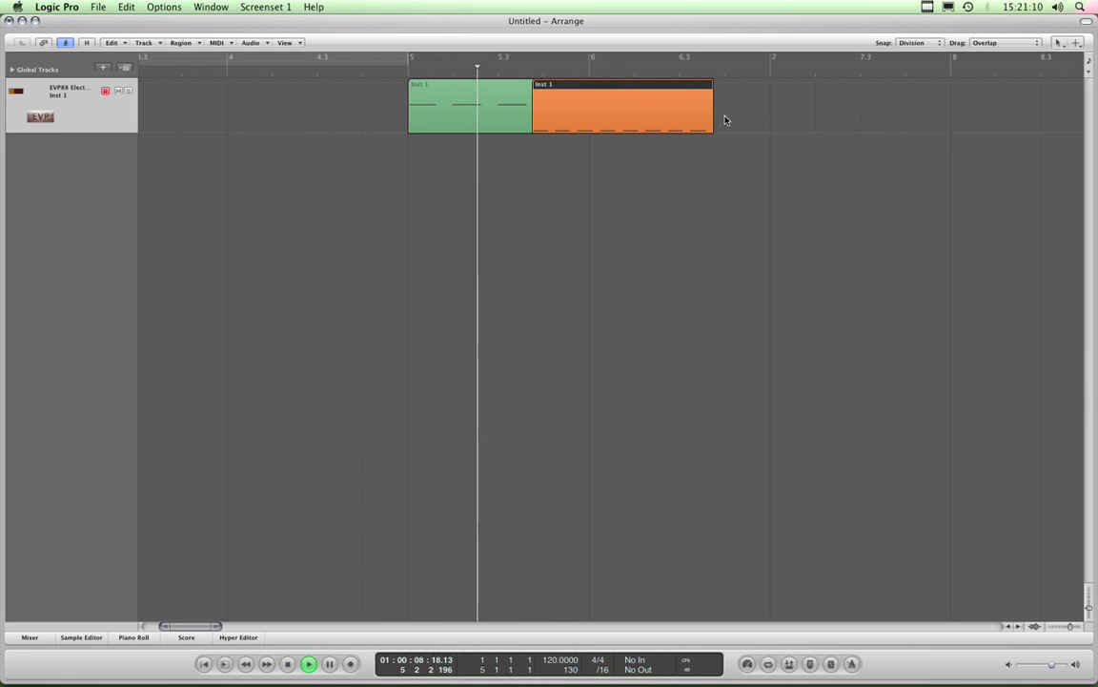
pyautogui.press('space')
pyautogui.click(498, 91)
pyautogui.click(595, 105)
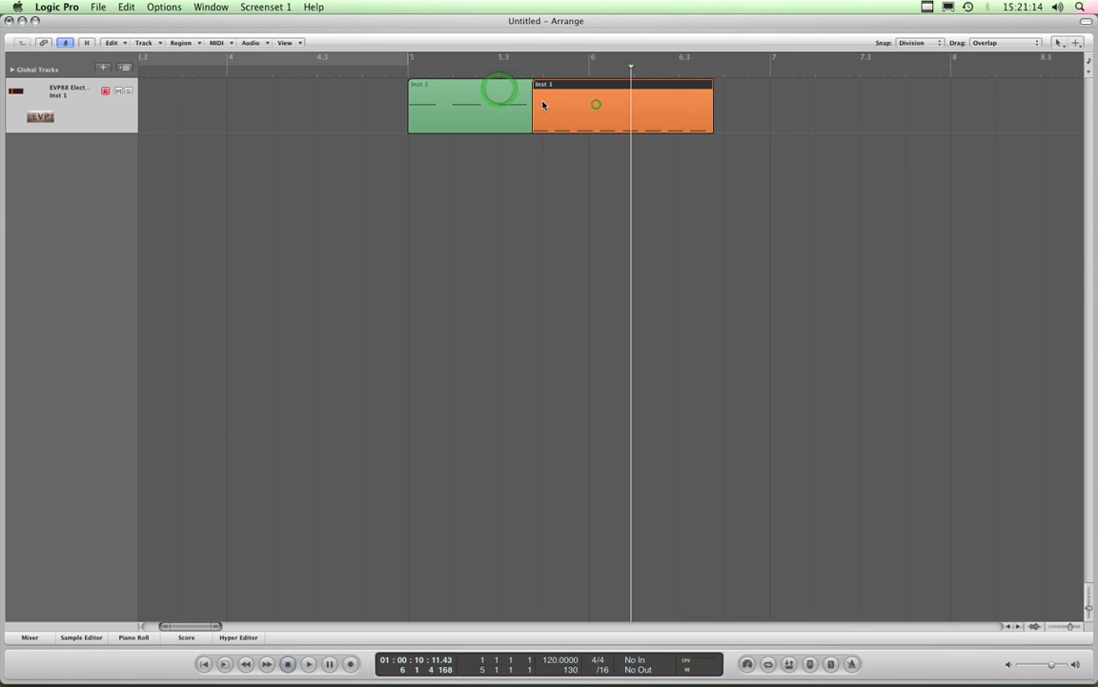
pyautogui.moveTo(570, 107); pyautogui.dragTo(611, 109)
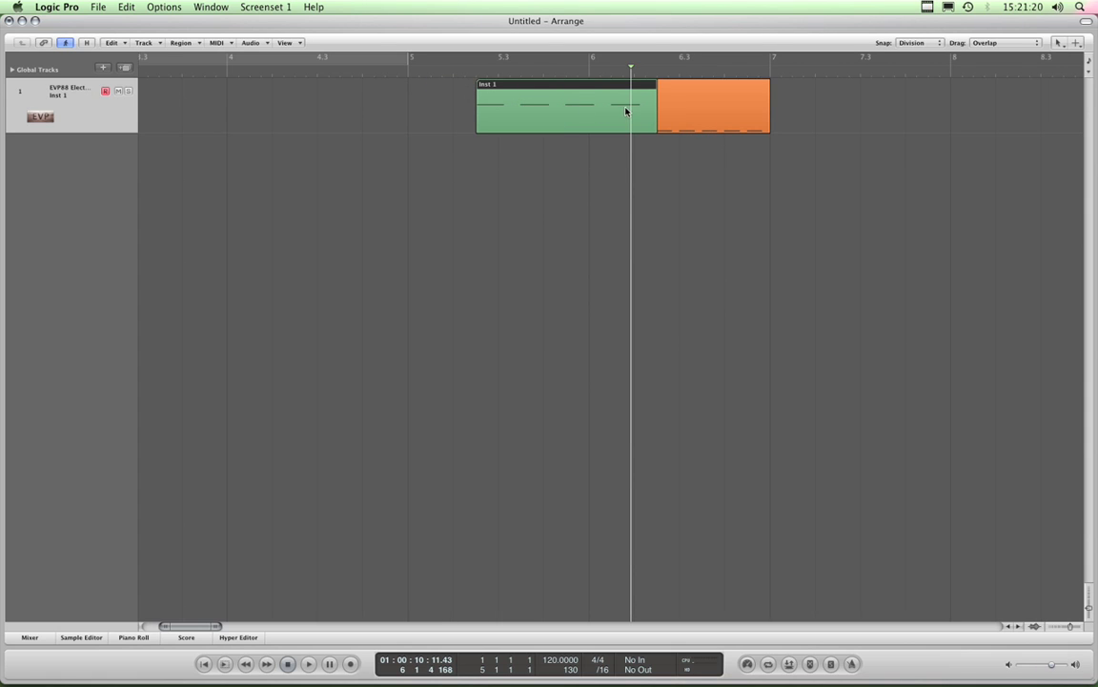
pyautogui.click(669, 100)
pyautogui.click(568, 101)
pyautogui.click(683, 104)
pyautogui.click(574, 101)
pyautogui.click(630, 65)
pyautogui.click(464, 72)
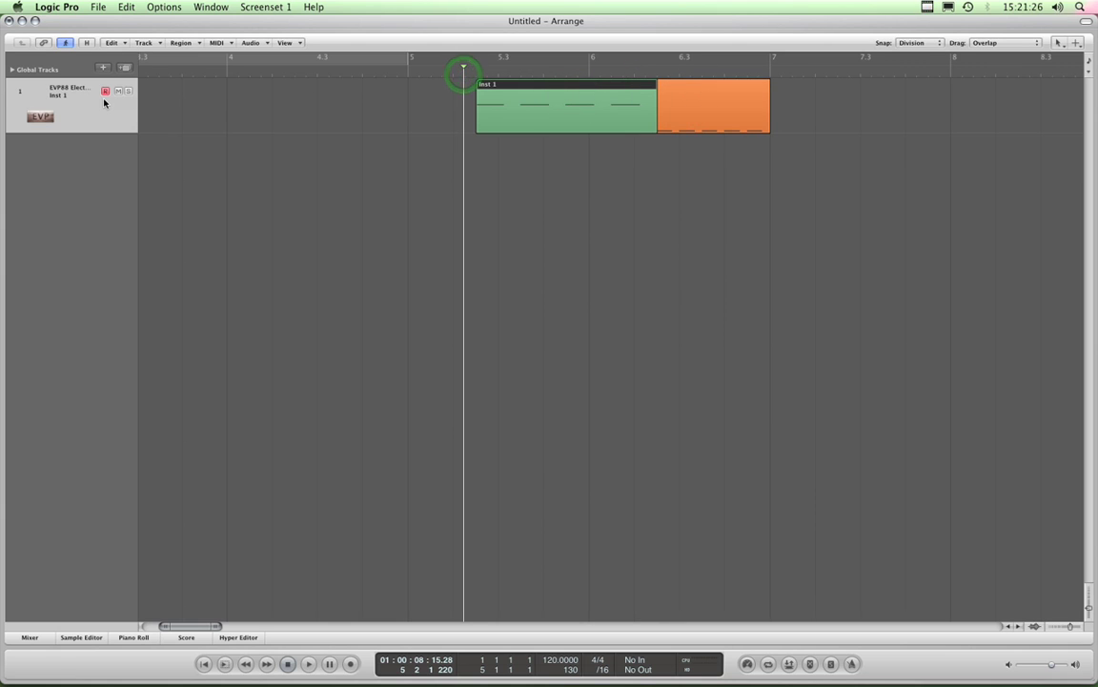
pyautogui.press('space')
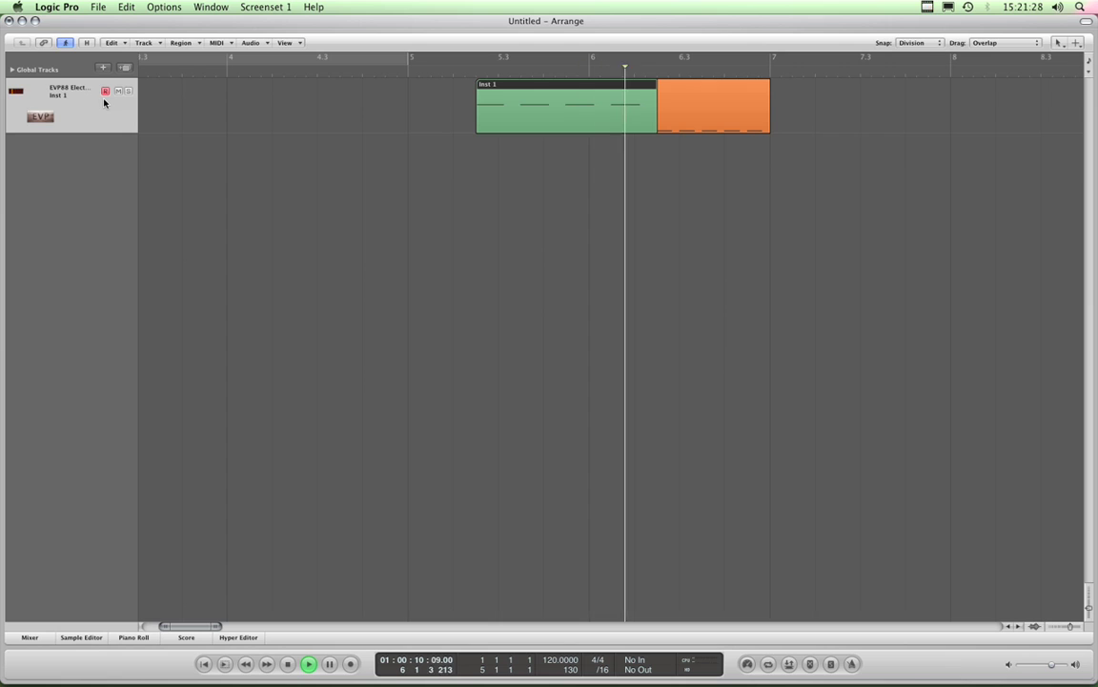
pyautogui.press('space')
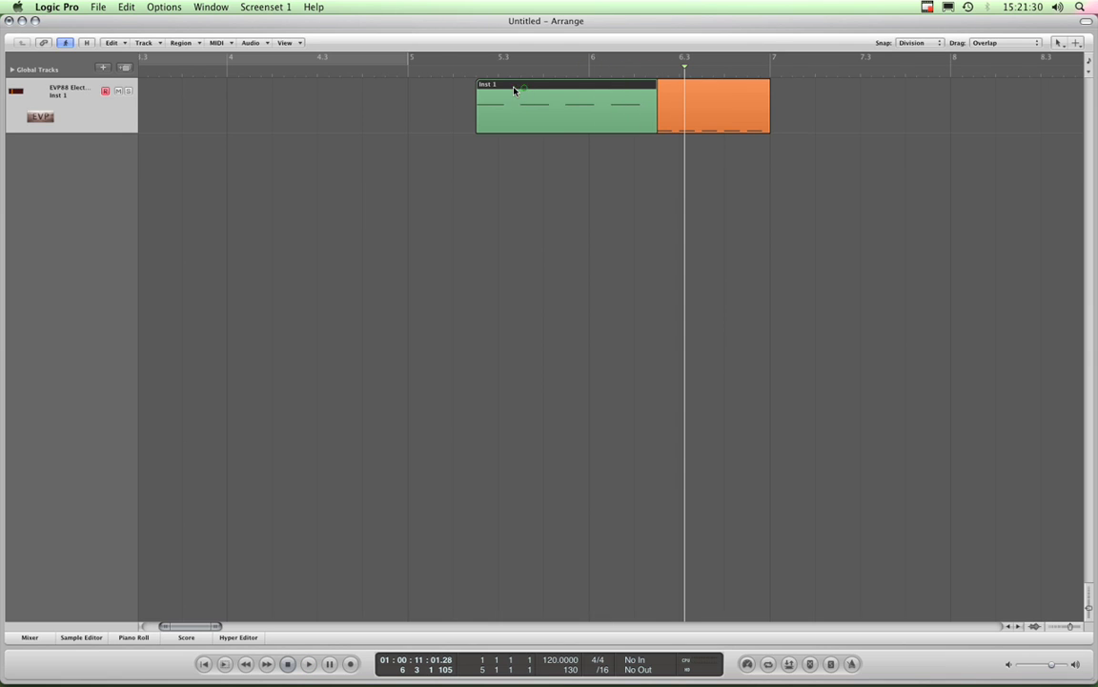
pyautogui.moveTo(510, 90); pyautogui.dragTo(441, 90)
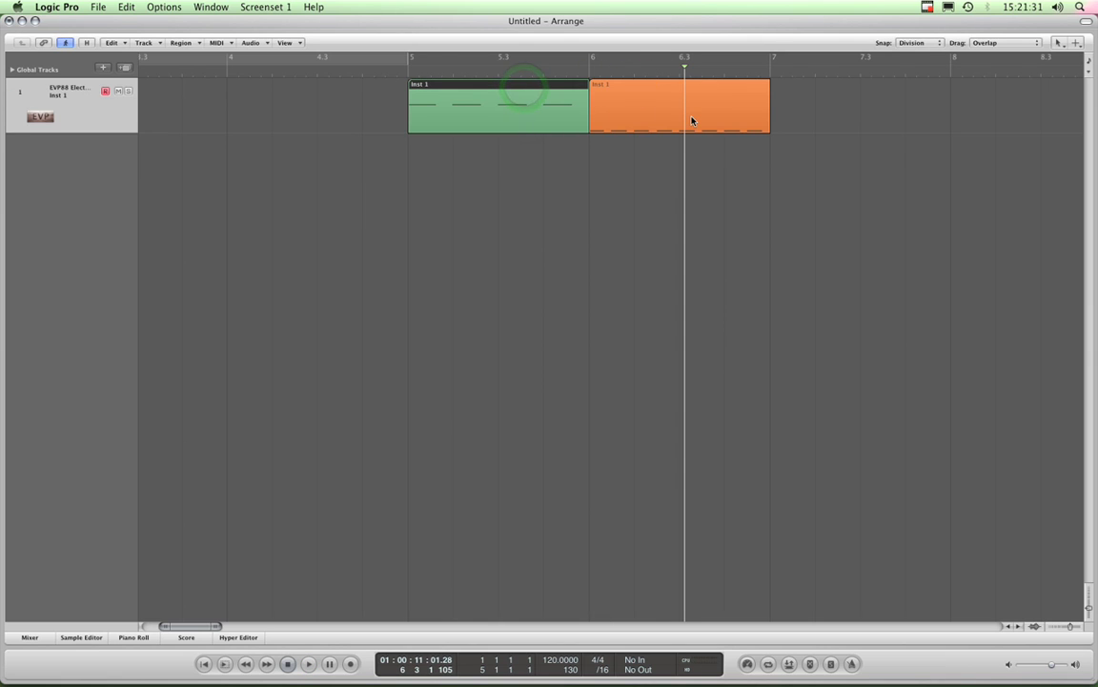
pyautogui.click(992, 45)
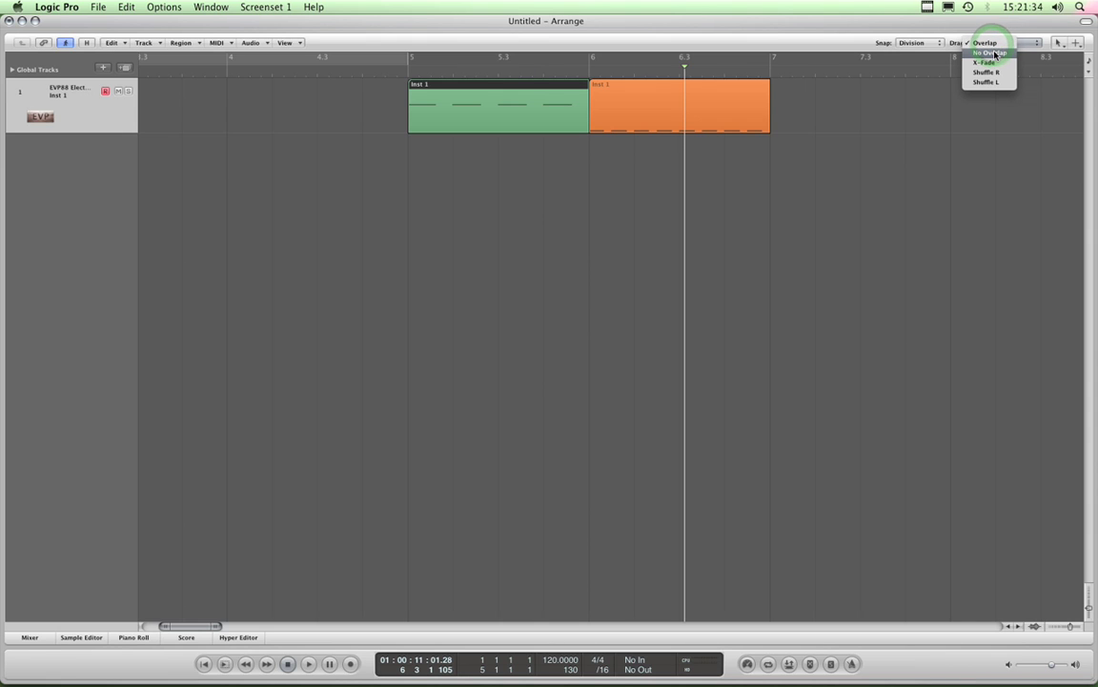
# - Extend the orange region's start over the green region, then return it to bar 6
pyautogui.click(842, 42)
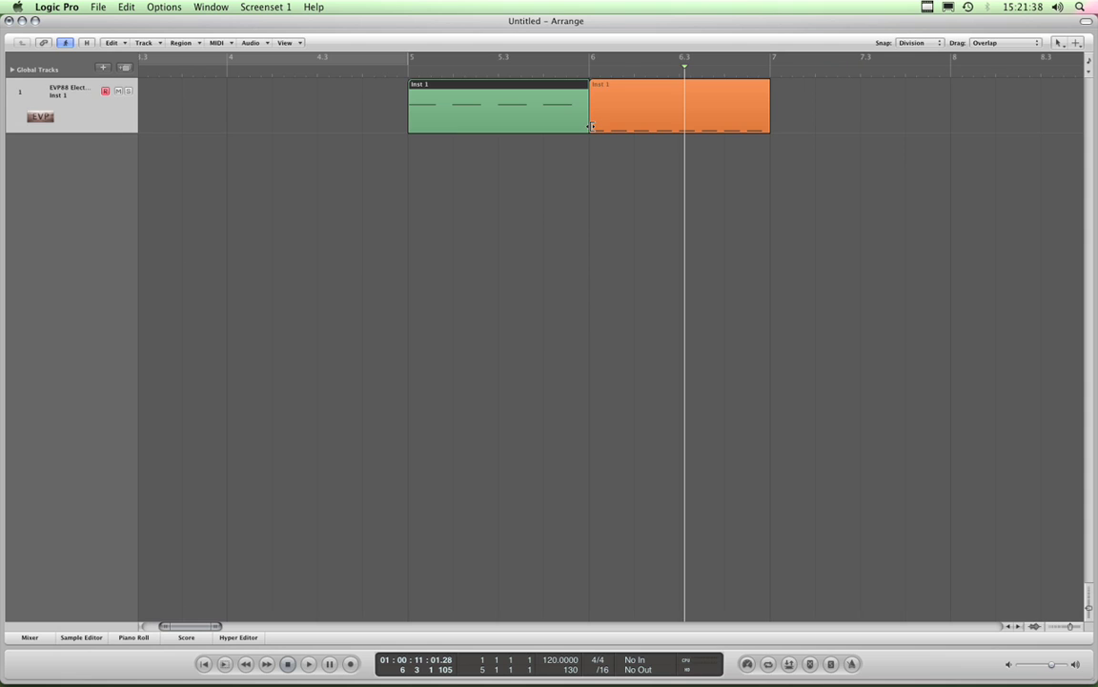
pyautogui.moveTo(591, 126); pyautogui.dragTo(518, 124)
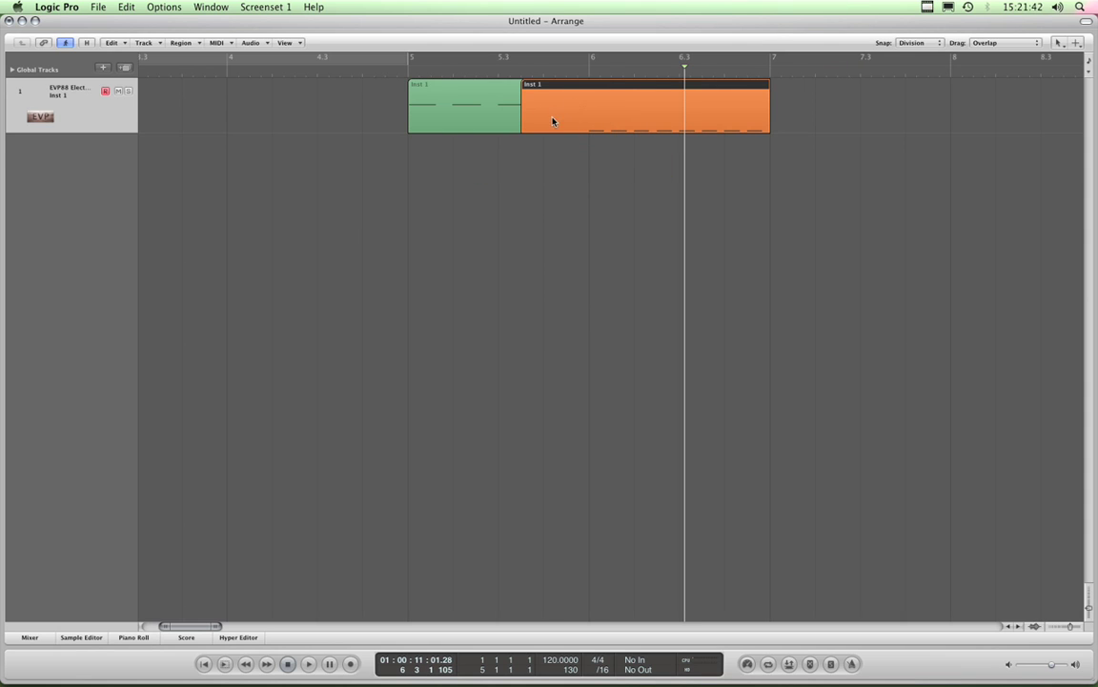
pyautogui.click(490, 106)
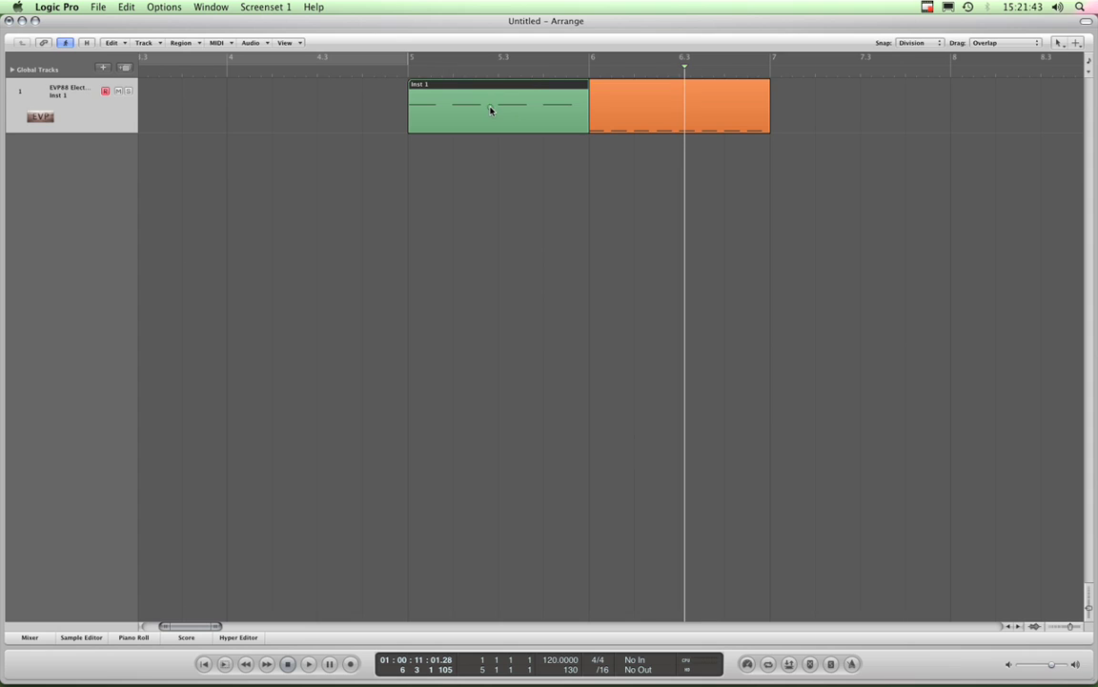
pyautogui.click(609, 118)
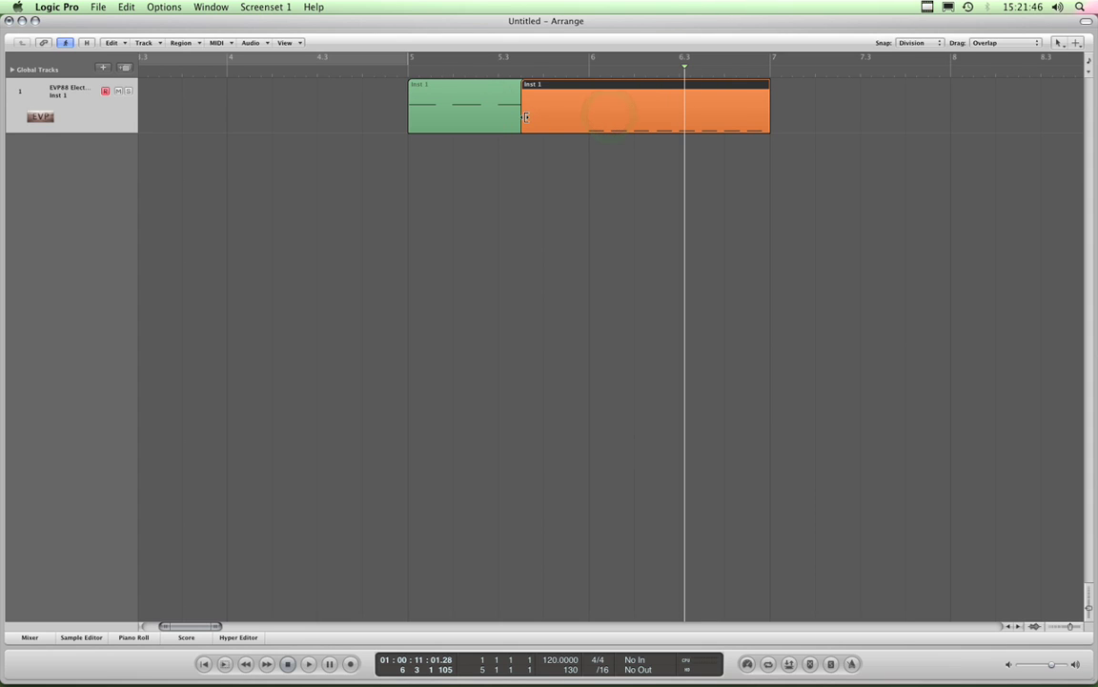
pyautogui.moveTo(530, 118); pyautogui.dragTo(590, 118)
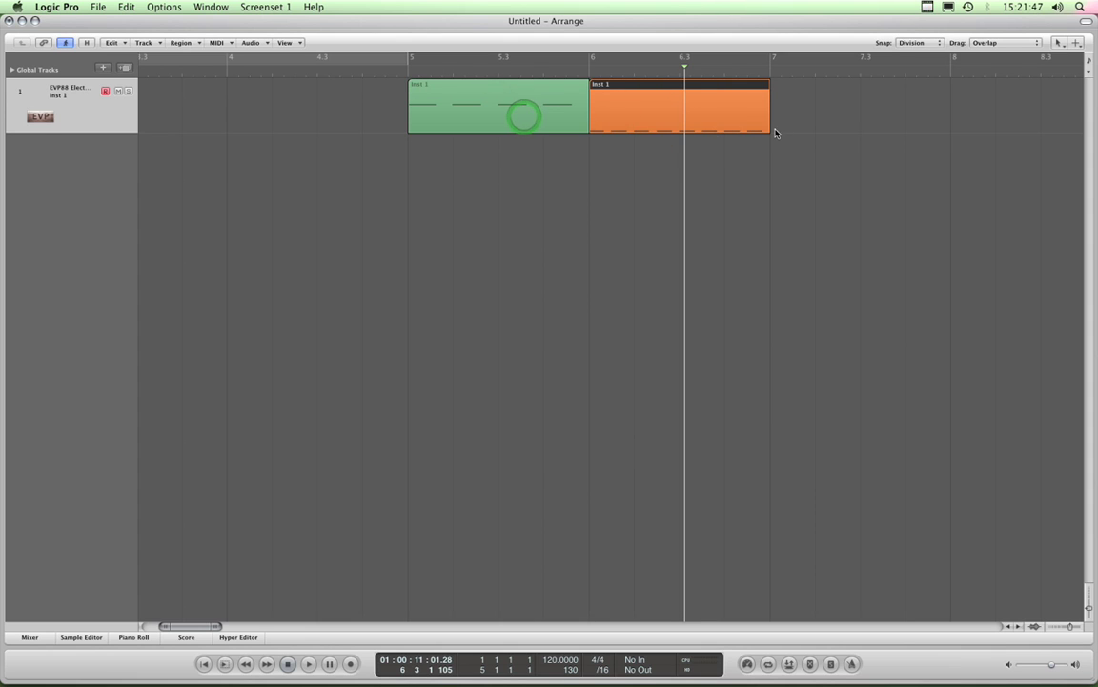
pyautogui.click(1004, 49)
# - Switch Drag to No Overlap, move the orange region onto the green one, then back to bar 6
pyautogui.click(1000, 51)
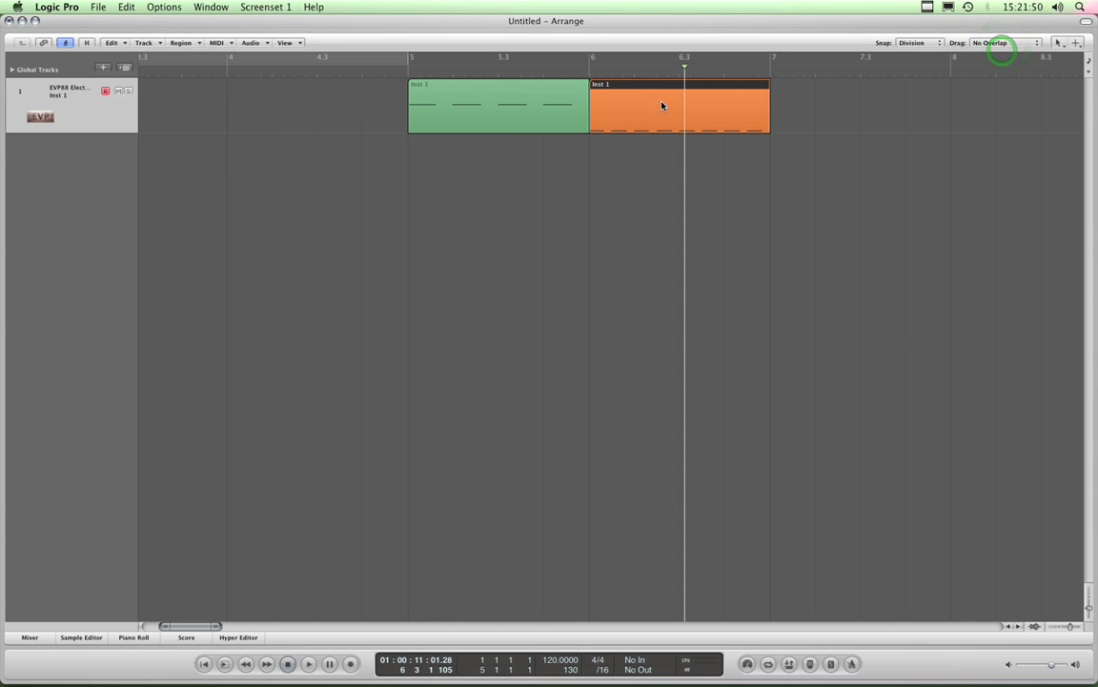
pyautogui.moveTo(662, 105); pyautogui.dragTo(573, 104)
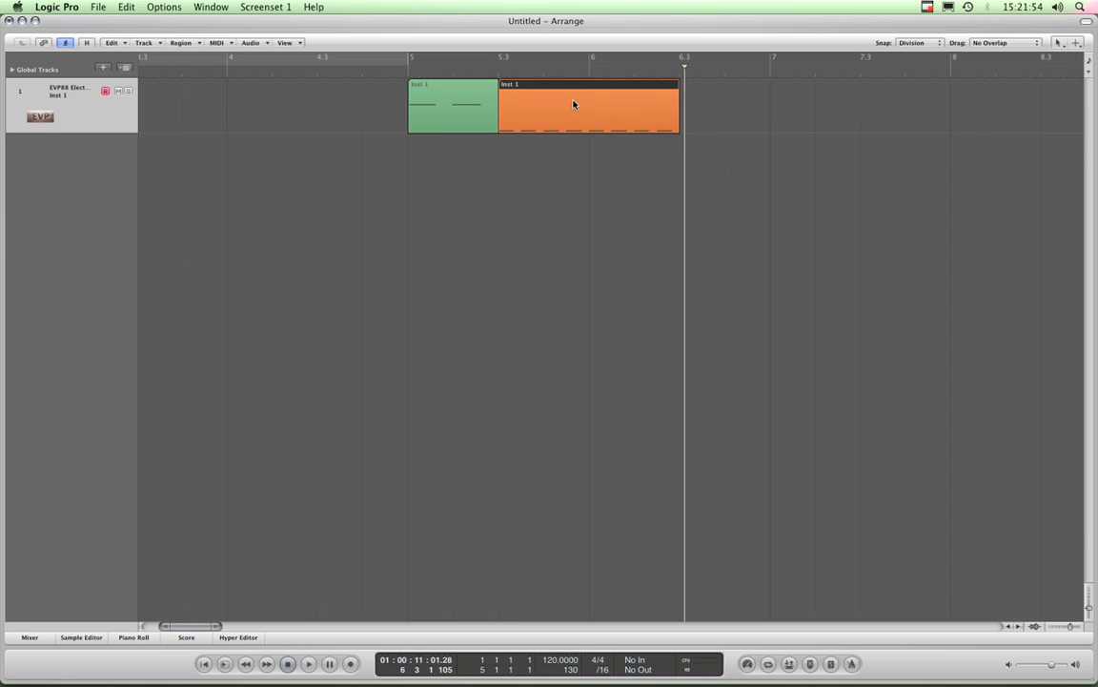
pyautogui.click(1006, 43)
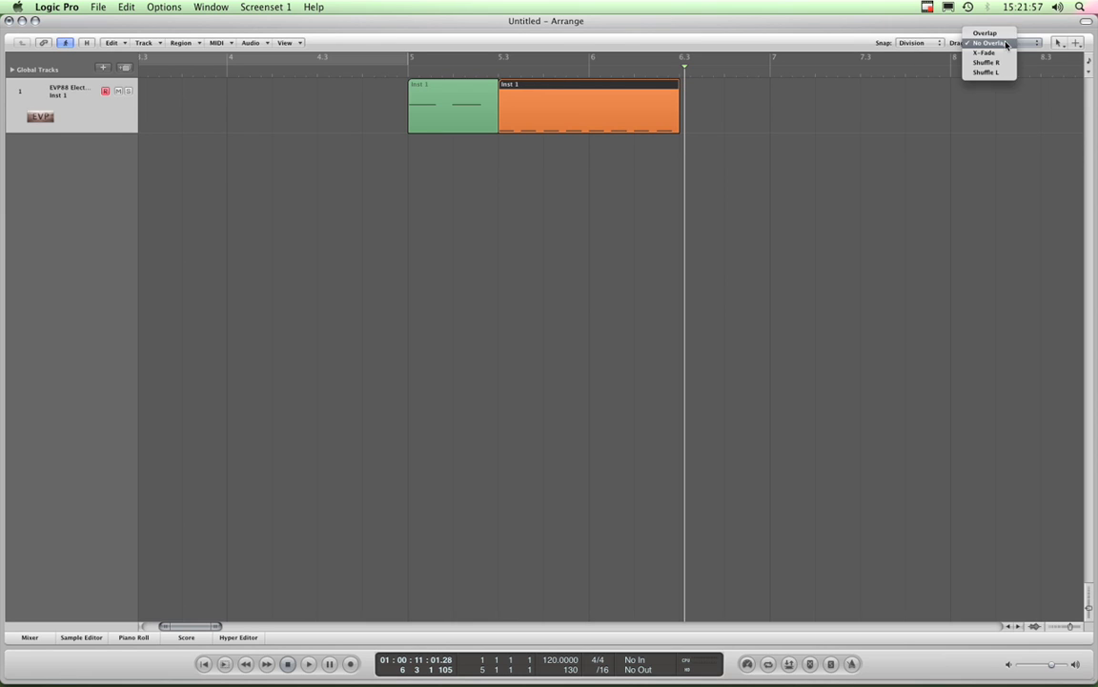
pyautogui.click(792, 36)
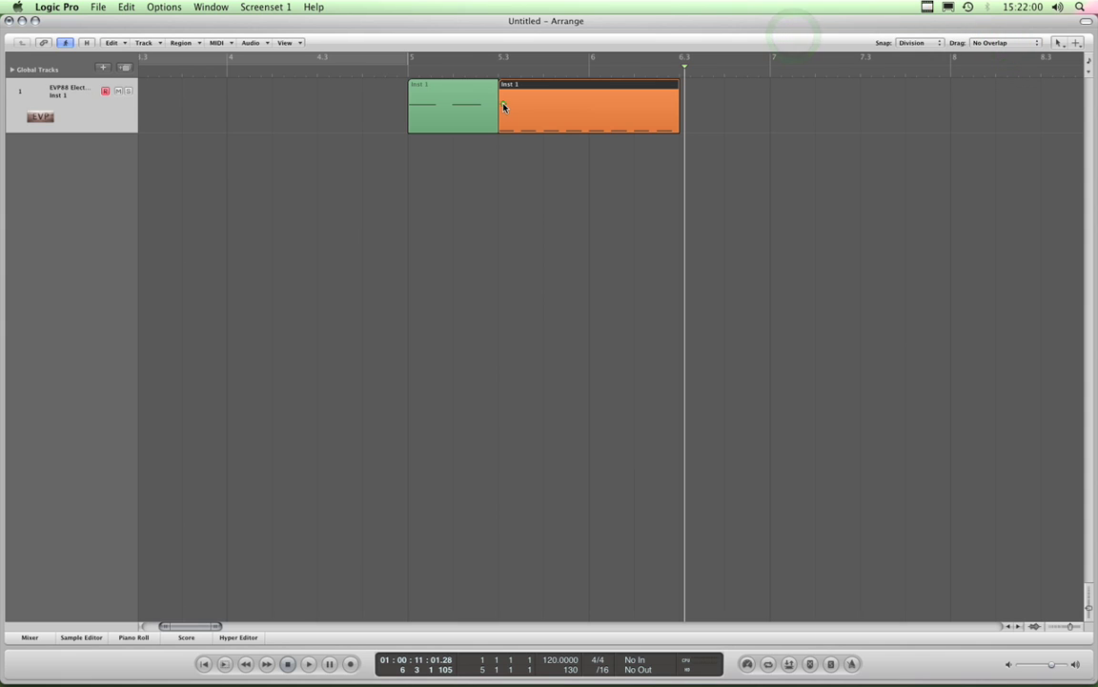
pyautogui.moveTo(503, 106); pyautogui.dragTo(593, 108)
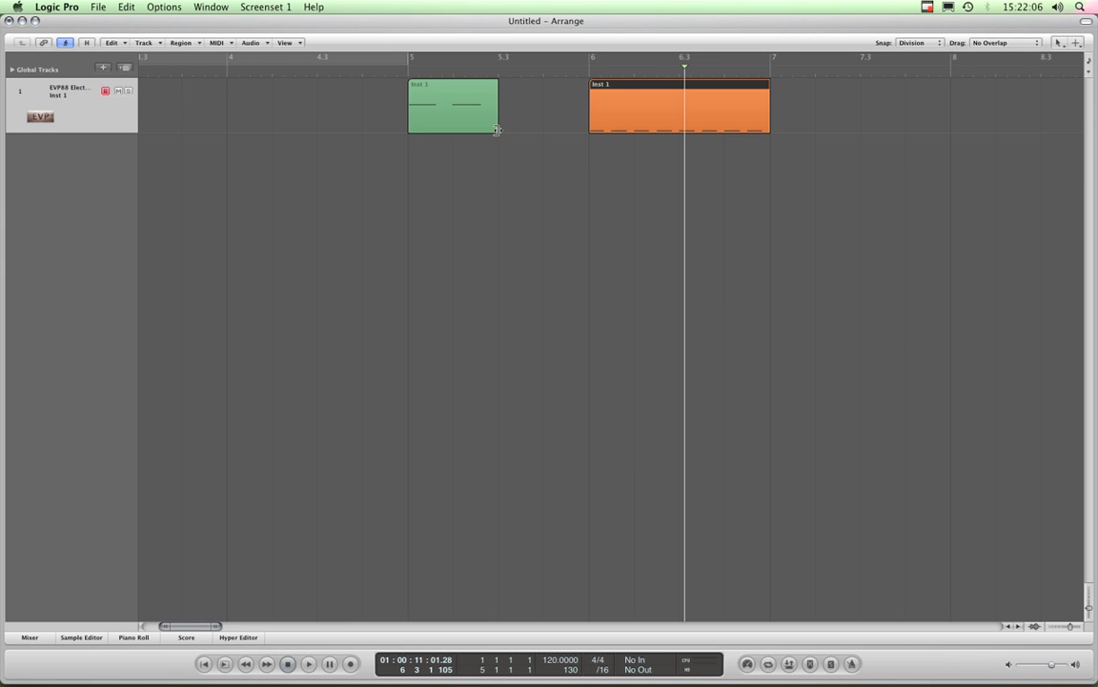
# - Lengthen the green region to bar 6 and trim the orange region's start to bar 6, with playback
pyautogui.moveTo(497, 130); pyautogui.dragTo(535, 129)
pyautogui.press('space')
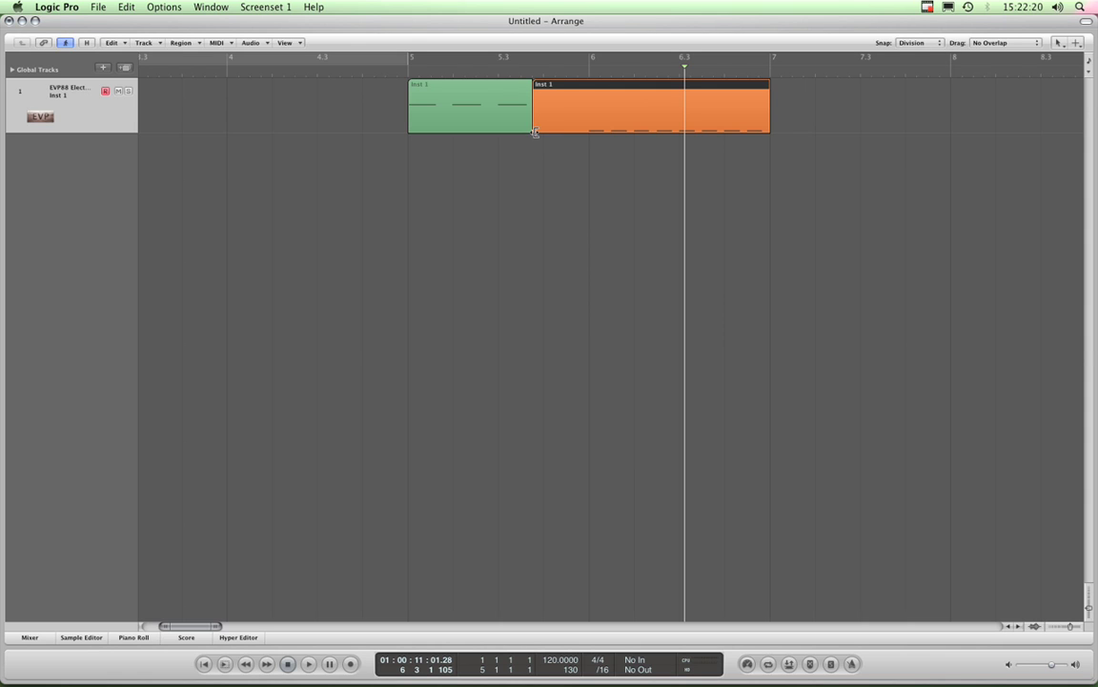
pyautogui.moveTo(560, 135); pyautogui.dragTo(589, 139)
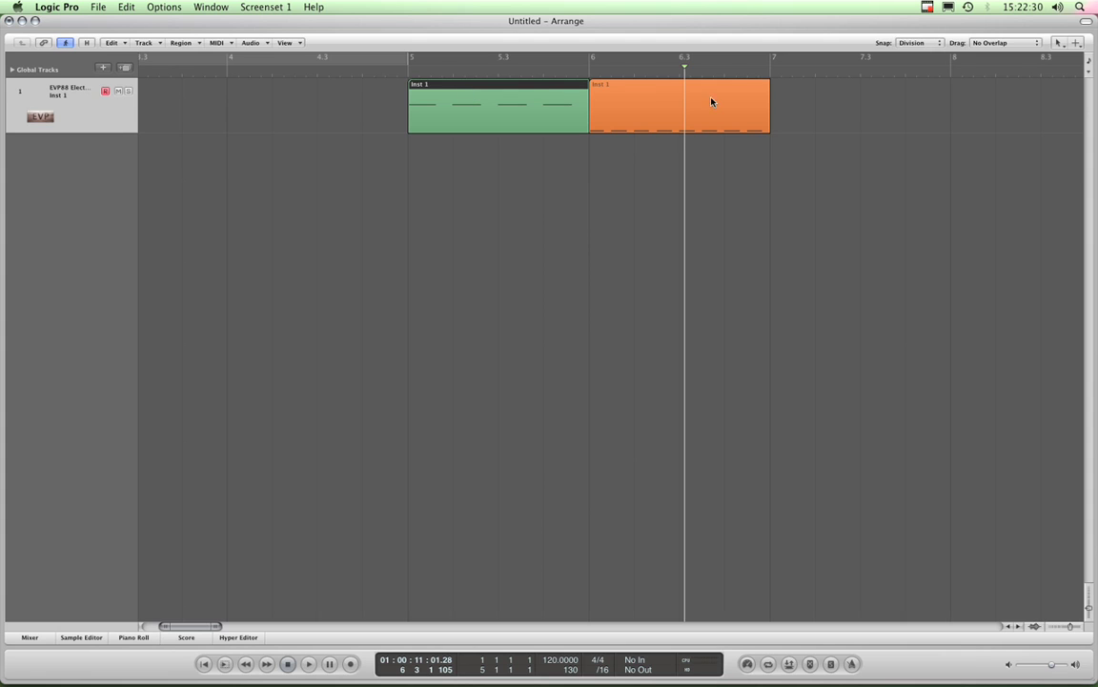
pyautogui.moveTo(506, 106); pyautogui.dragTo(553, 109)
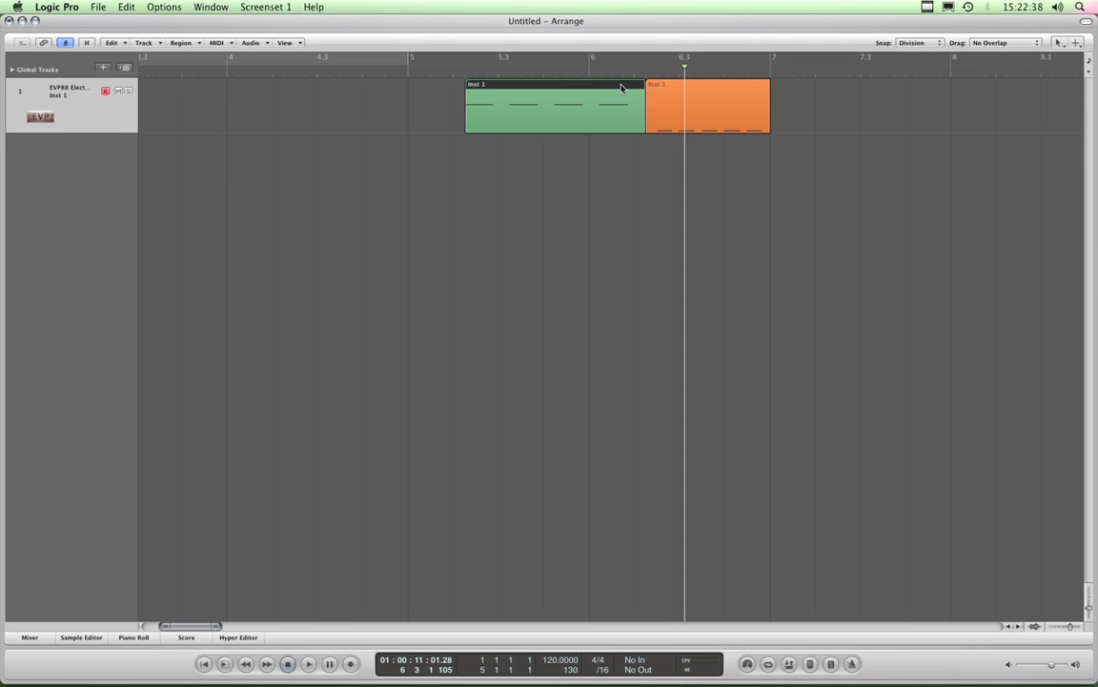
pyautogui.moveTo(620, 88); pyautogui.dragTo(566, 88)
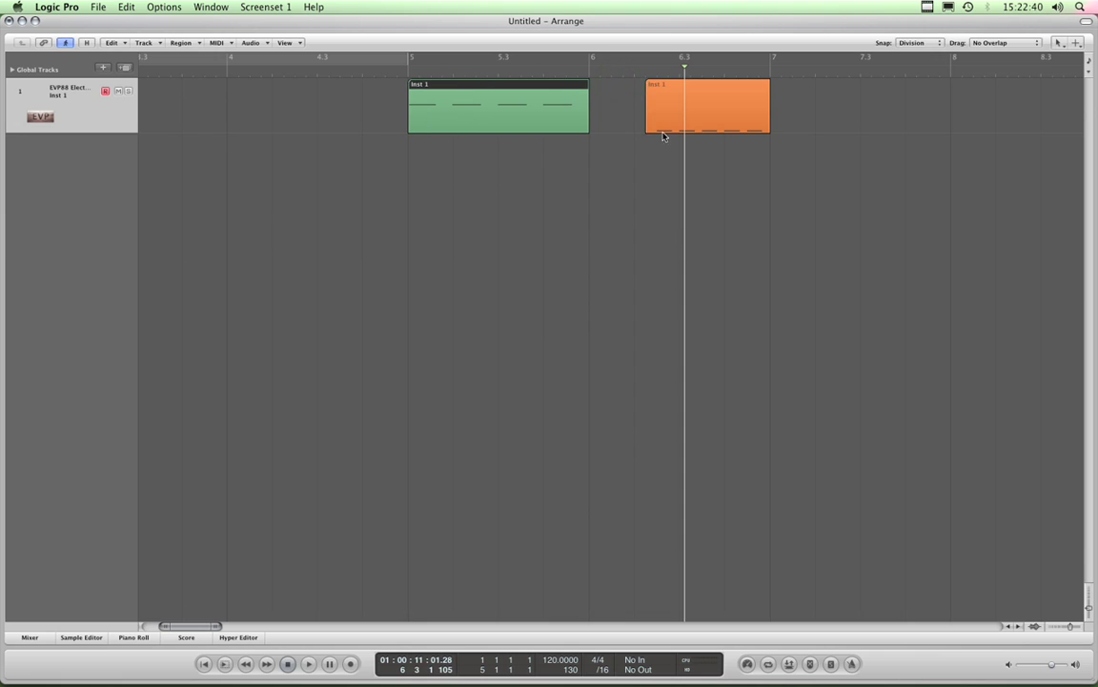
pyautogui.moveTo(647, 128); pyautogui.dragTo(592, 127)
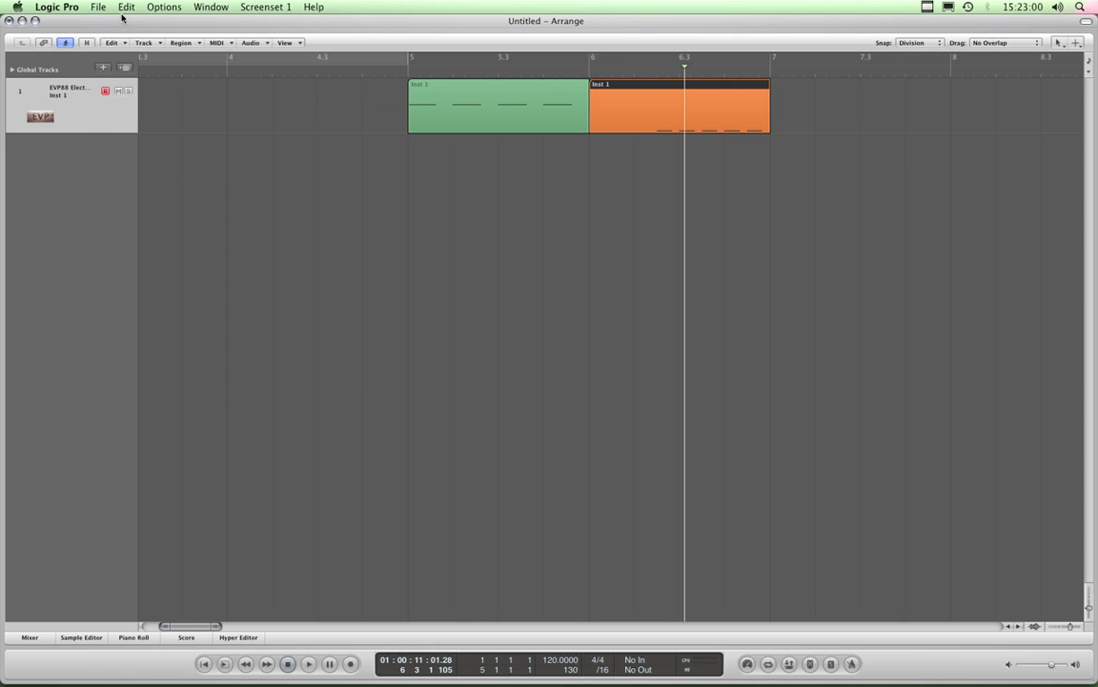
pyautogui.click(125, 7)
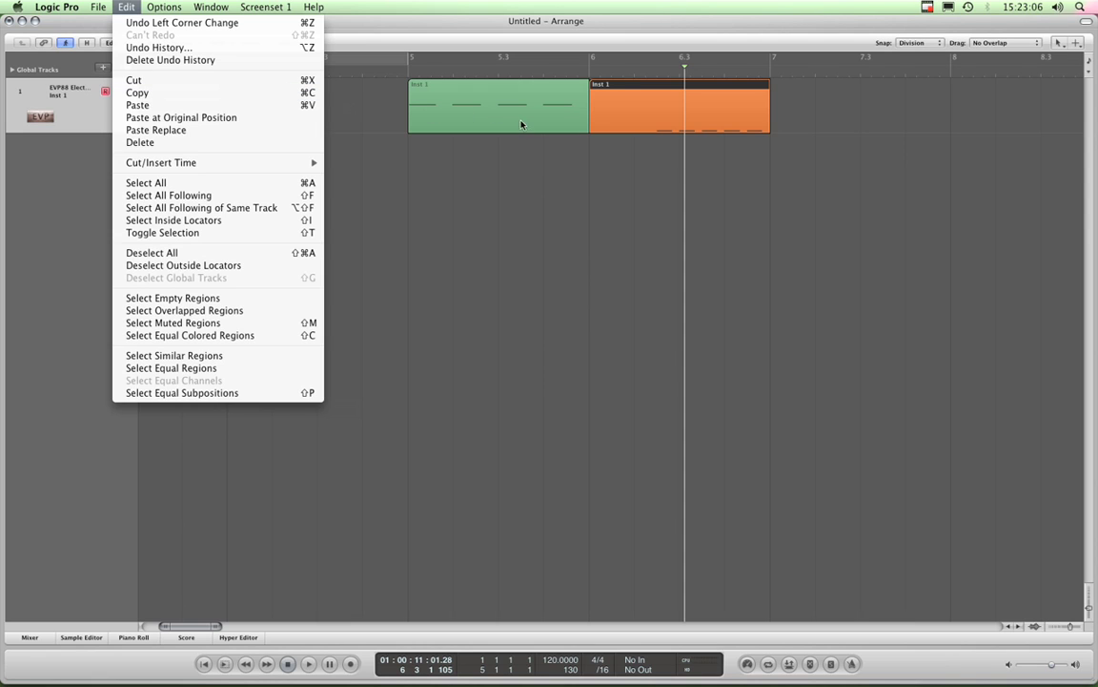
pyautogui.click(617, 92)
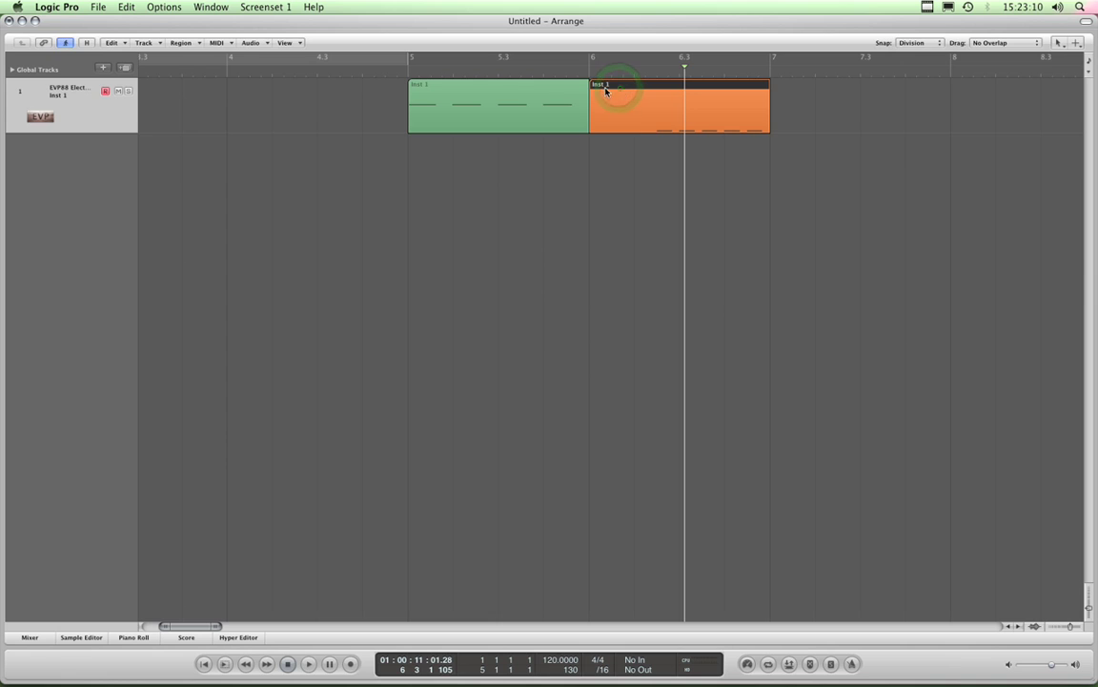
pyautogui.moveTo(587, 92); pyautogui.dragTo(654, 92)
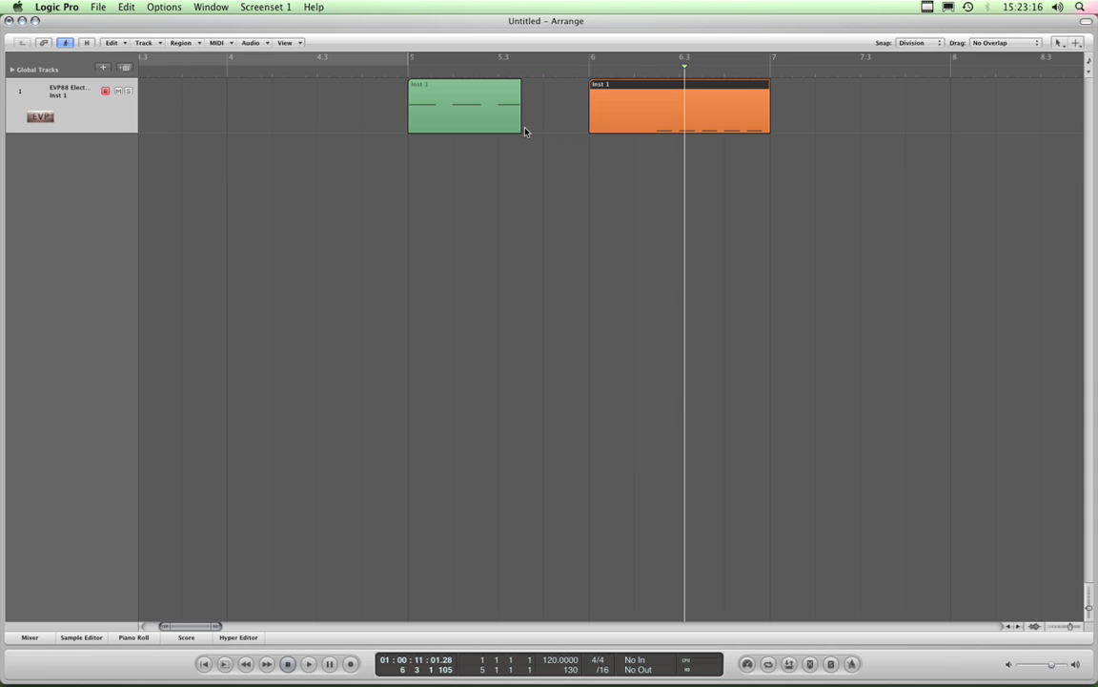
pyautogui.moveTo(516, 128); pyautogui.dragTo(591, 139)
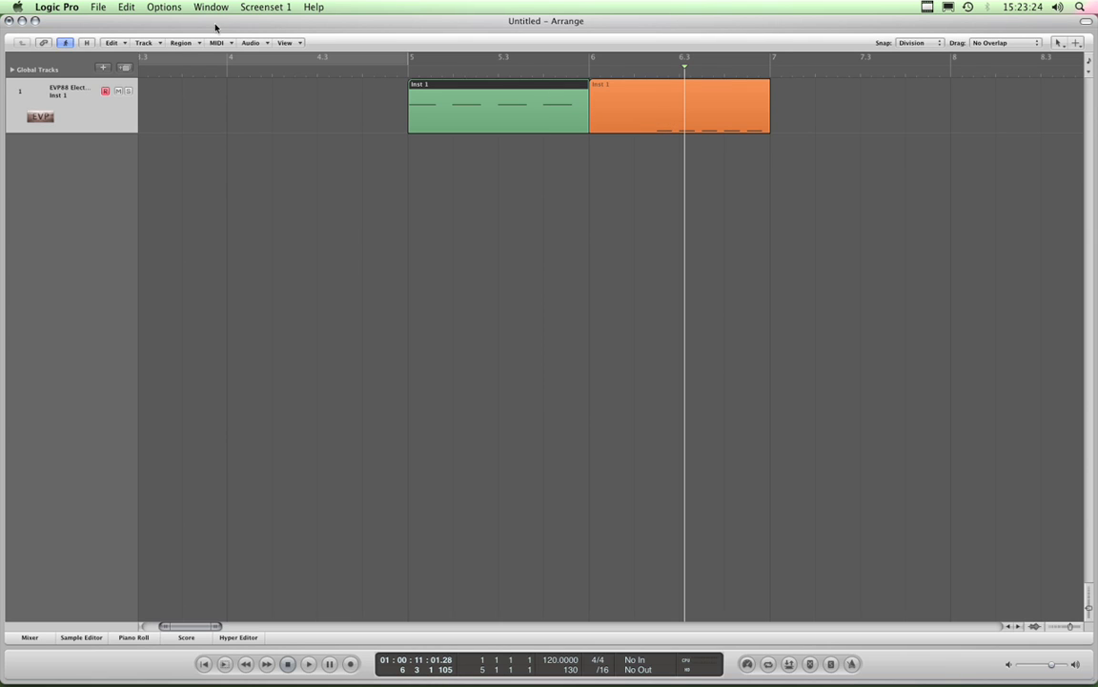
pyautogui.click(125, 8)
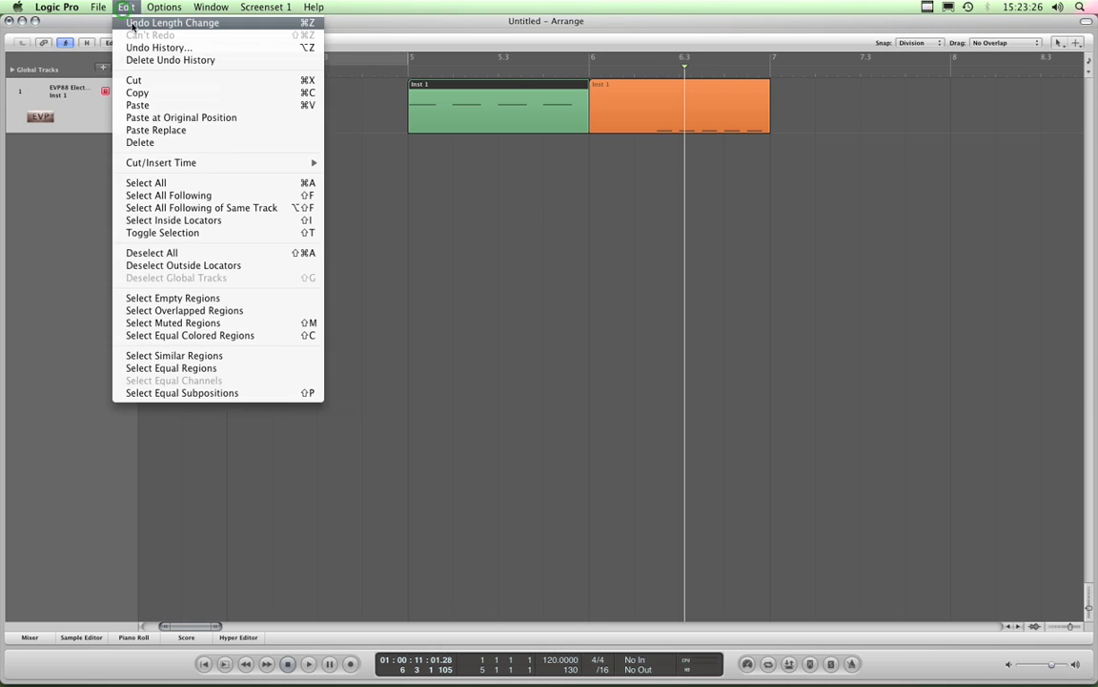
pyautogui.click(132, 23)
pyautogui.click(126, 8)
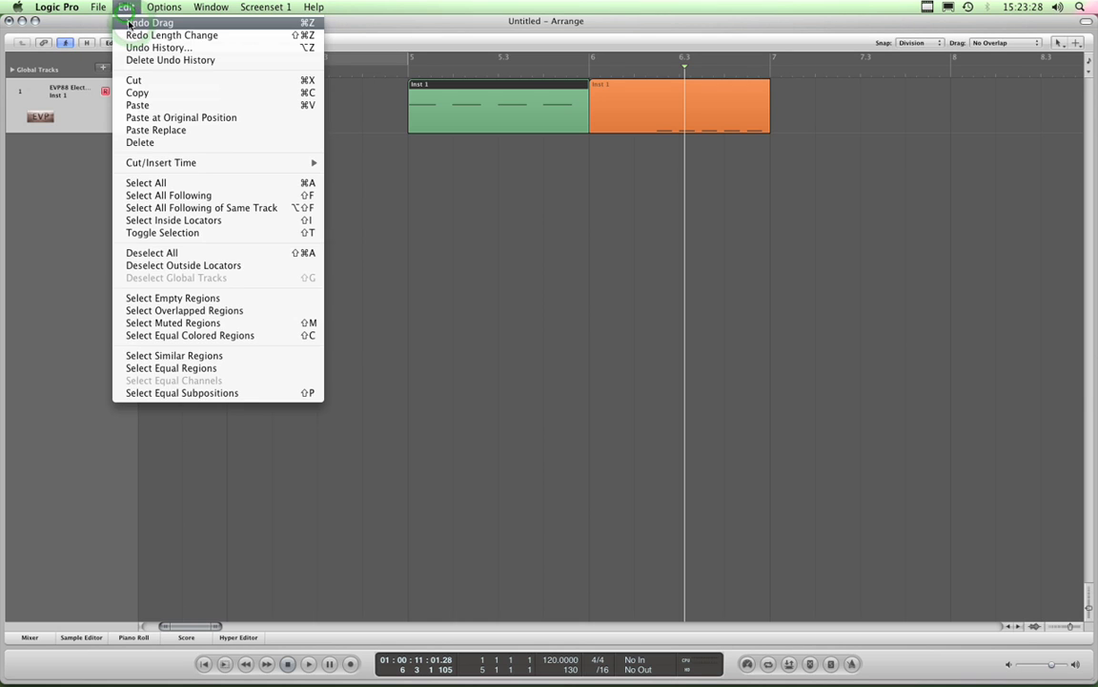
pyautogui.click(127, 21)
pyautogui.click(126, 7)
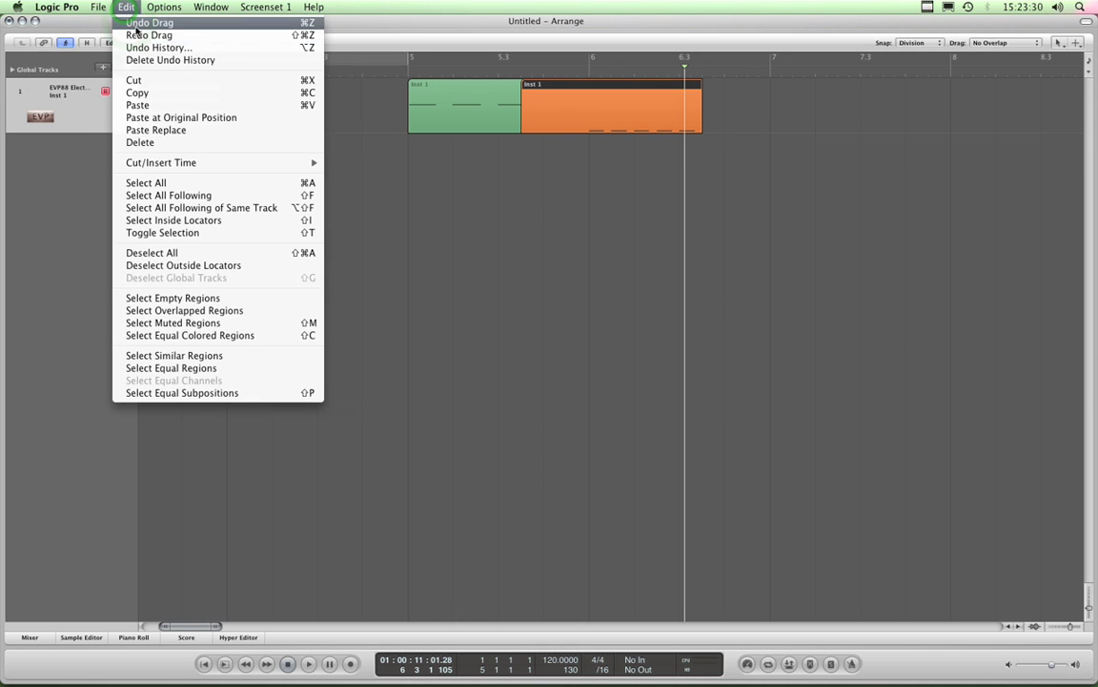
pyautogui.click(135, 26)
pyautogui.click(126, 8)
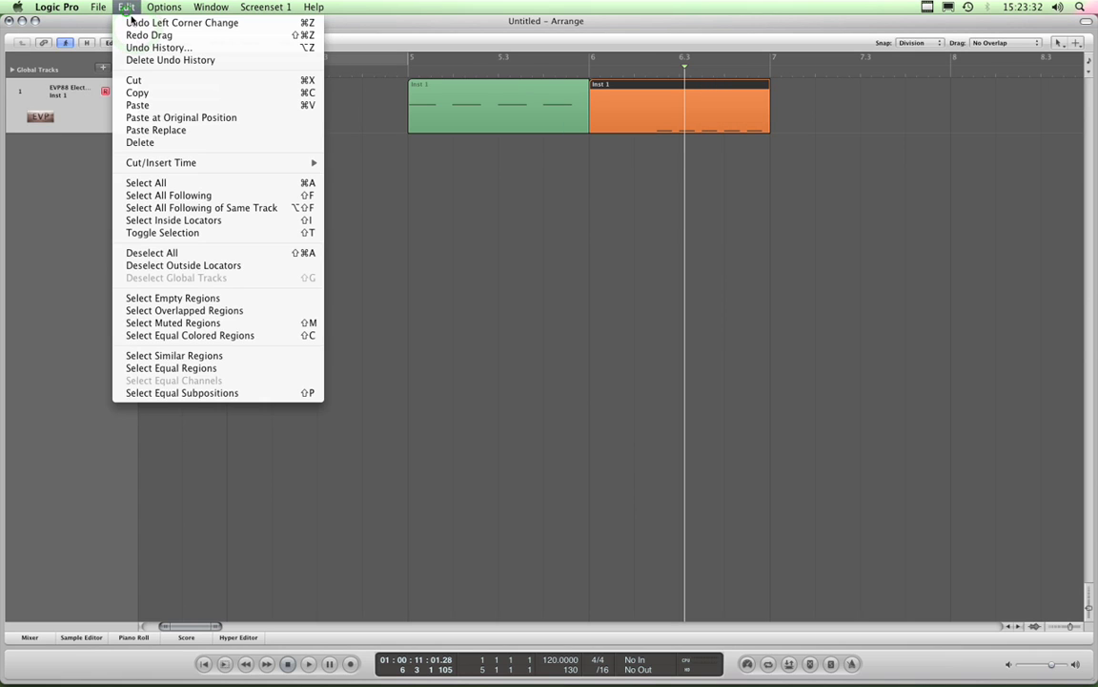
pyautogui.click(129, 22)
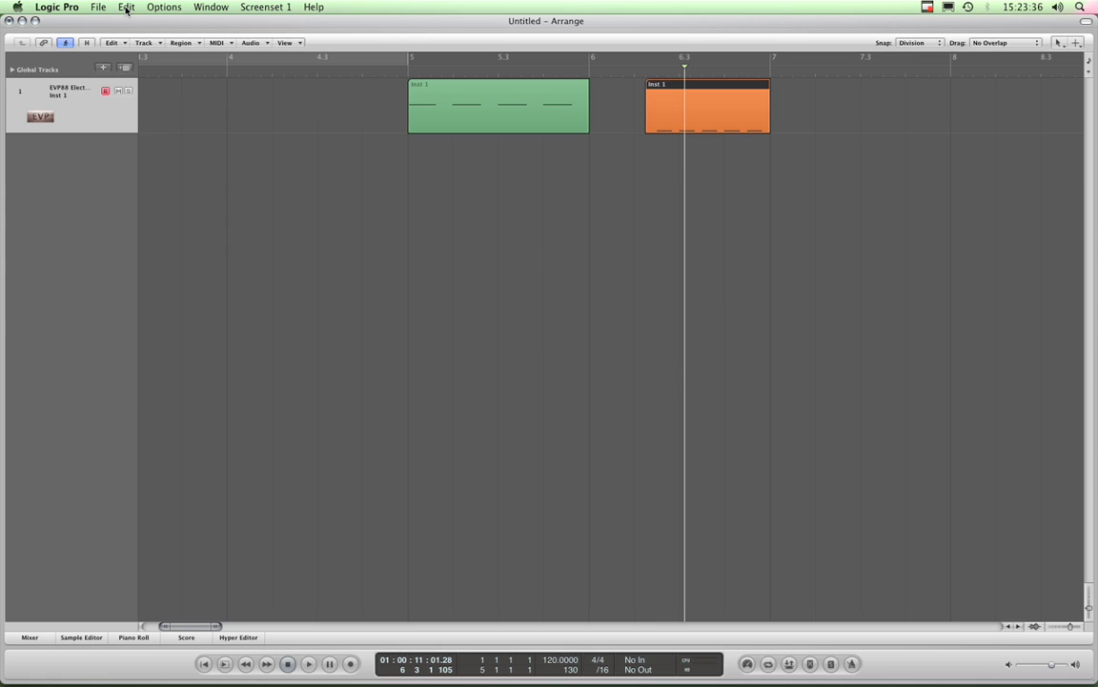
pyautogui.click(126, 7)
pyautogui.click(133, 23)
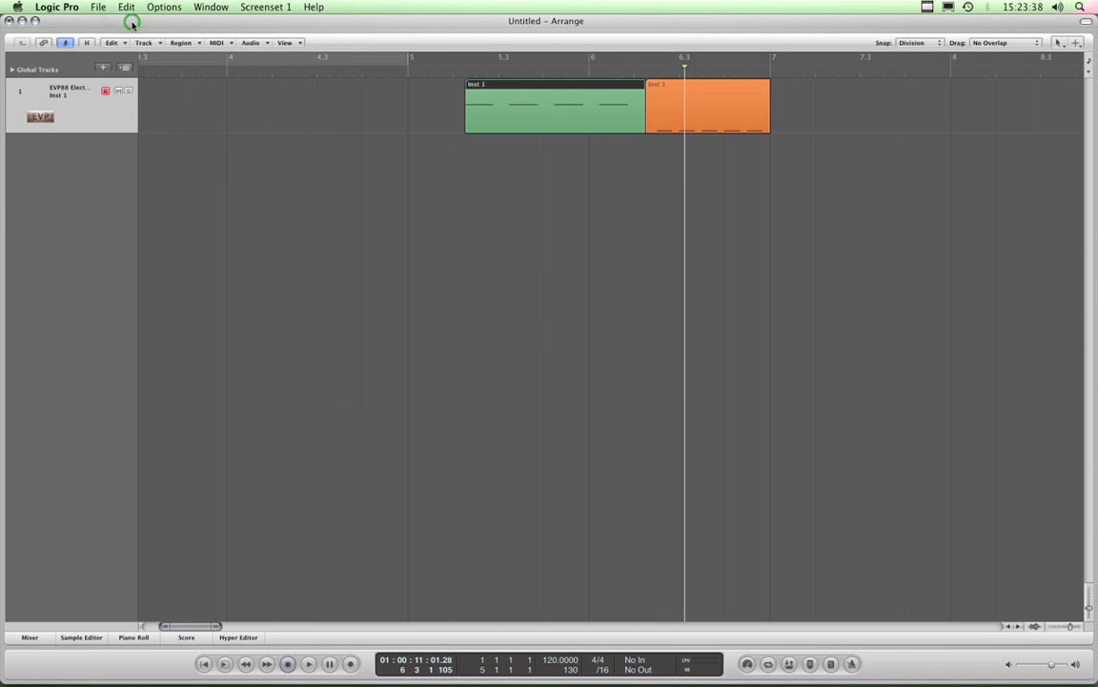
pyautogui.click(127, 10)
pyautogui.click(133, 23)
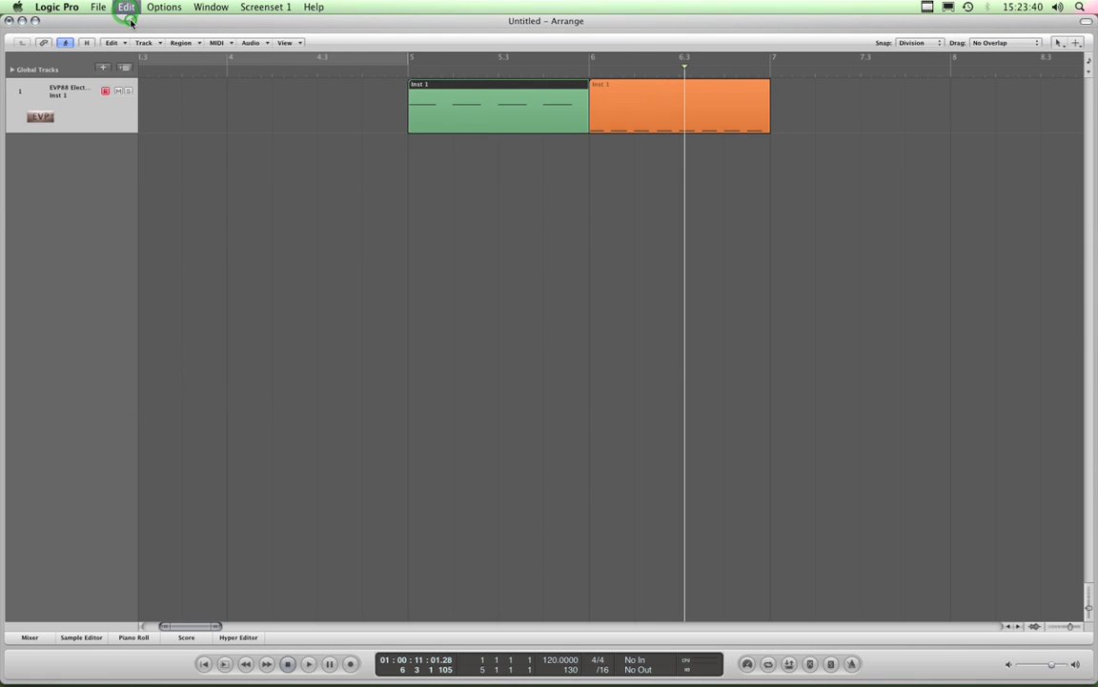
# - Keep No Overlap and select the green and orange regions alternately to compare them
pyautogui.click(993, 43)
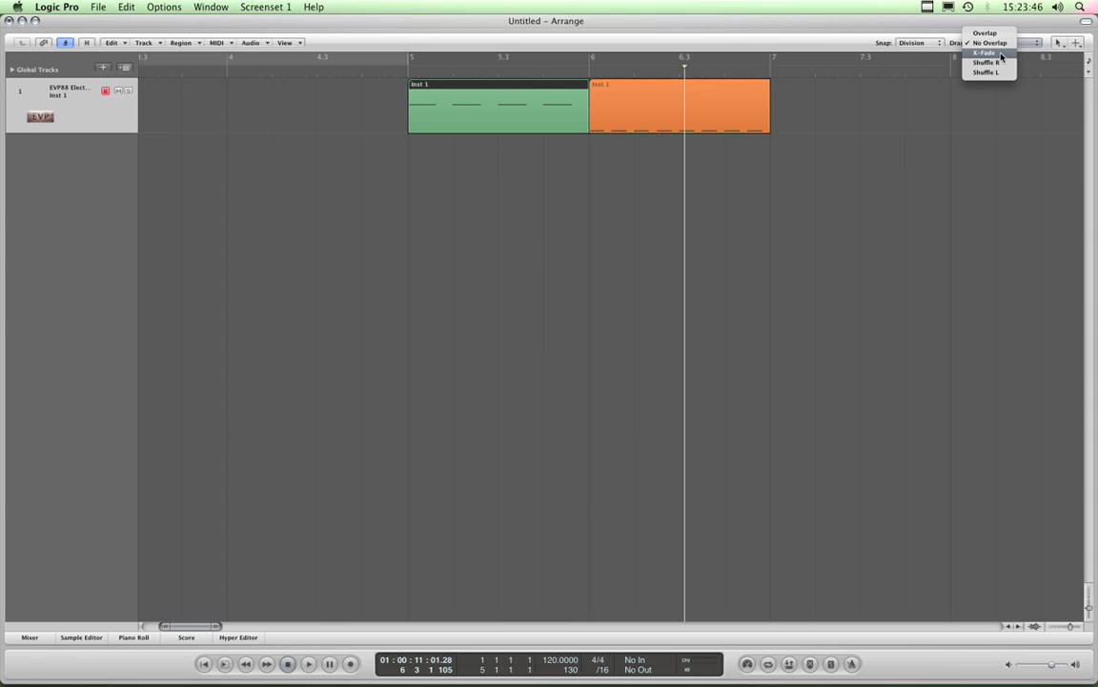
pyautogui.click(613, 96)
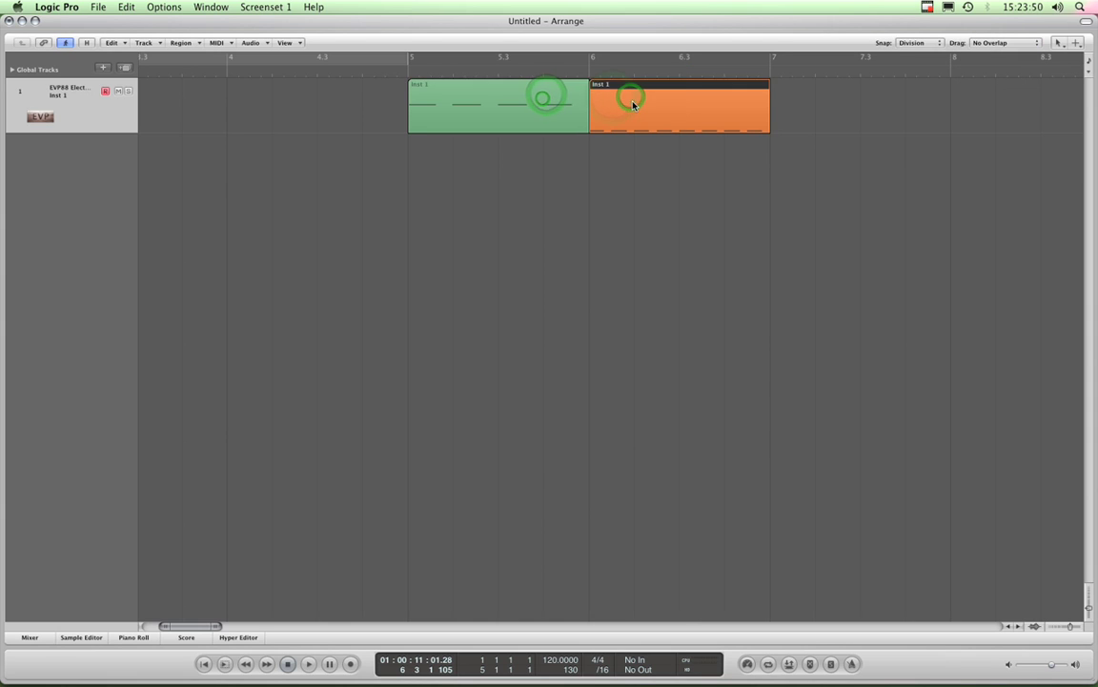
pyautogui.click(544, 103)
pyautogui.click(654, 107)
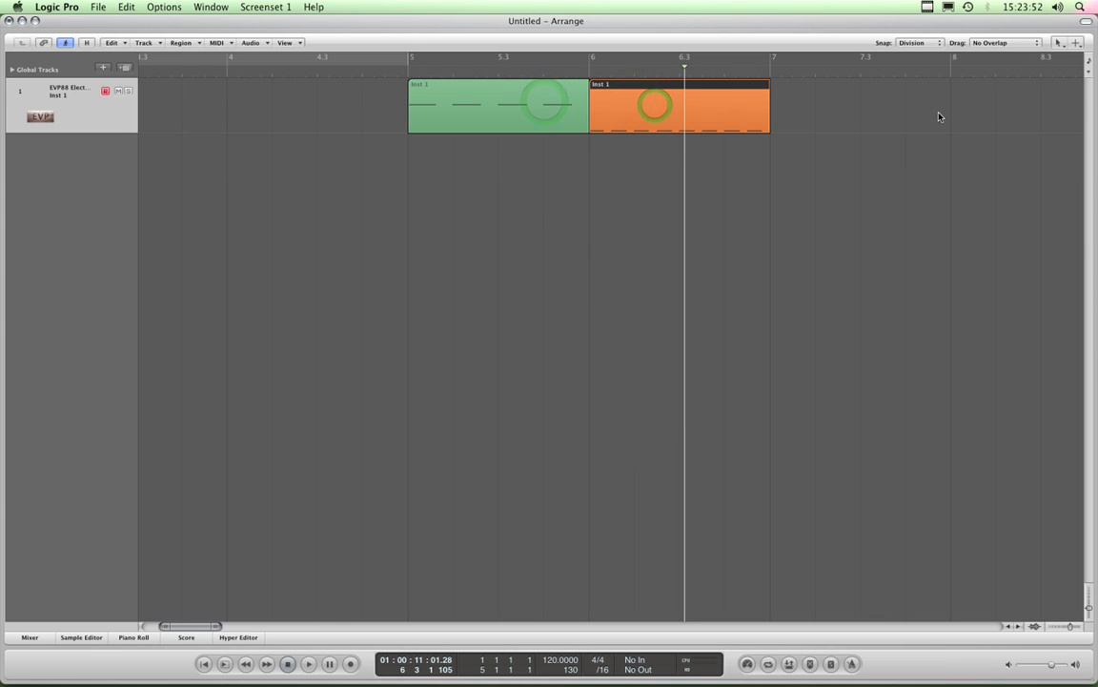
pyautogui.click(753, 48)
pyautogui.click(534, 105)
pyautogui.click(696, 107)
pyautogui.click(557, 103)
pyautogui.click(657, 92)
pyautogui.click(547, 95)
pyautogui.click(613, 93)
pyautogui.click(579, 95)
pyautogui.click(647, 98)
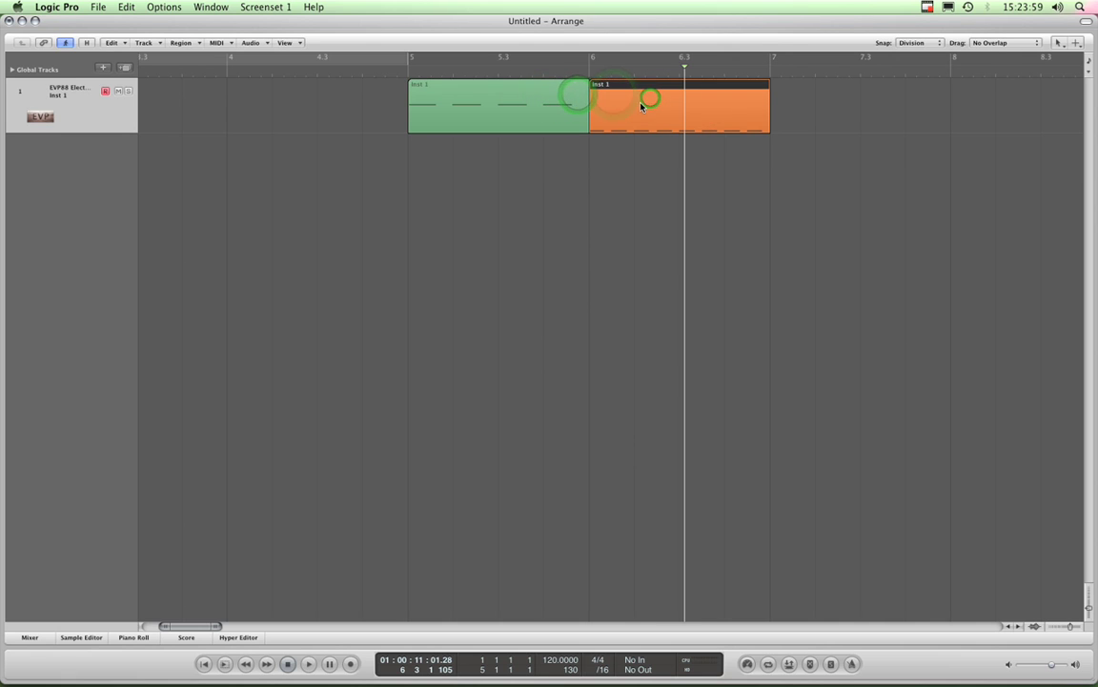
# - Set Drag to X-Fade, move the orange region to about 5.3, then back to bar 6
pyautogui.click(1006, 46)
pyautogui.click(993, 54)
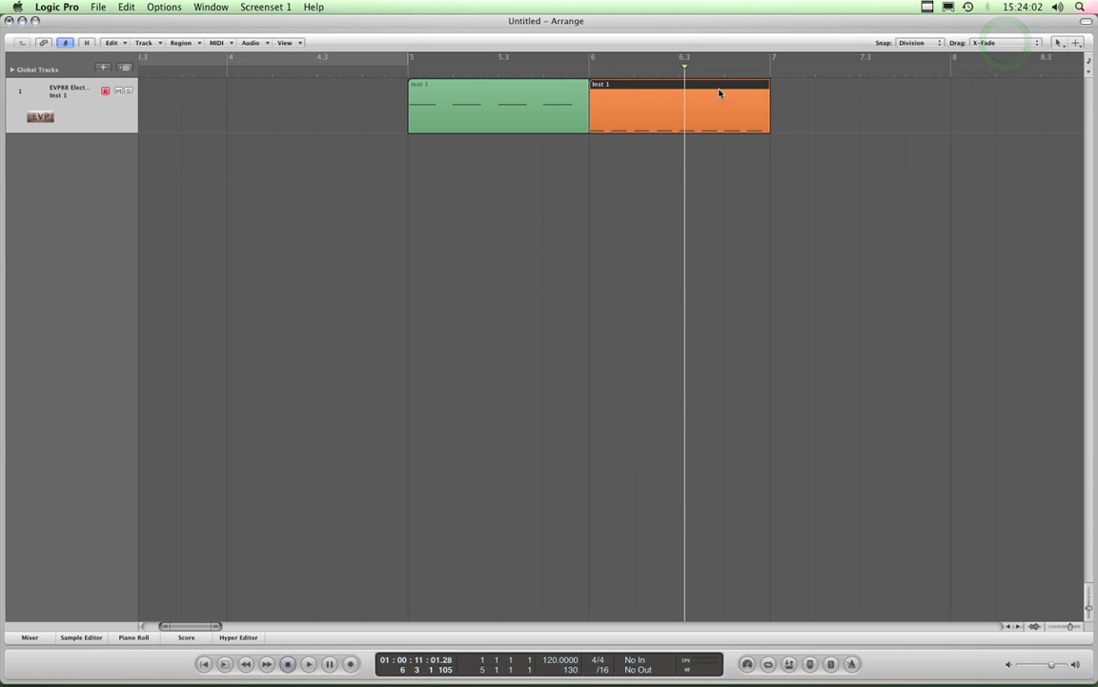
pyautogui.moveTo(682, 87); pyautogui.dragTo(627, 92)
pyautogui.click(526, 91)
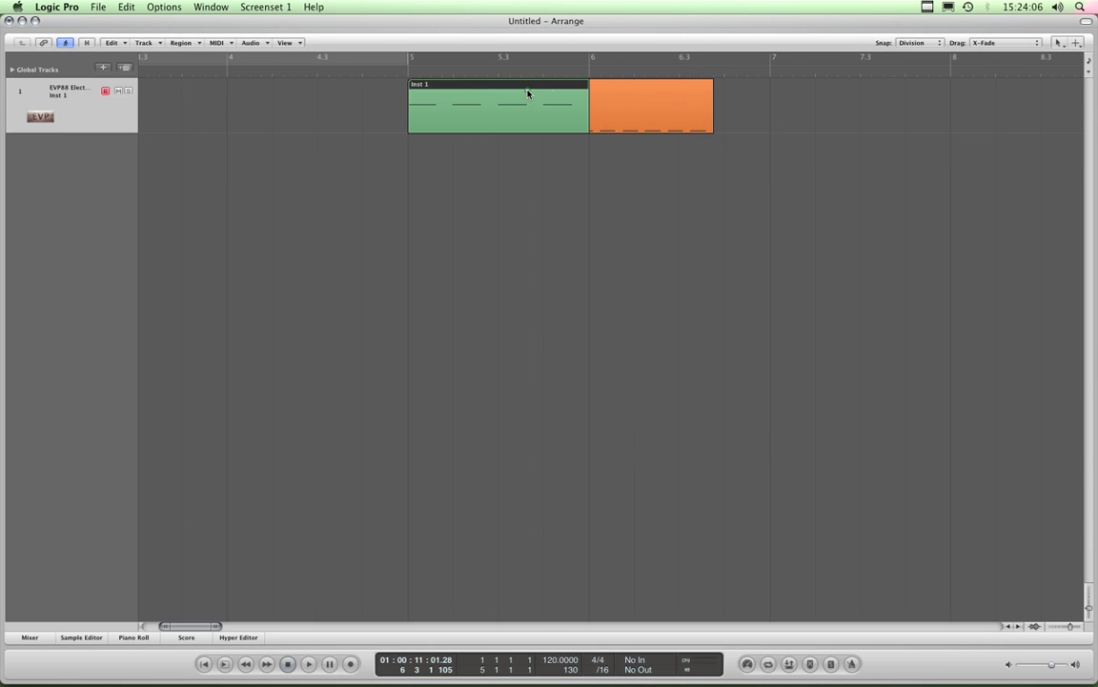
pyautogui.click(597, 95)
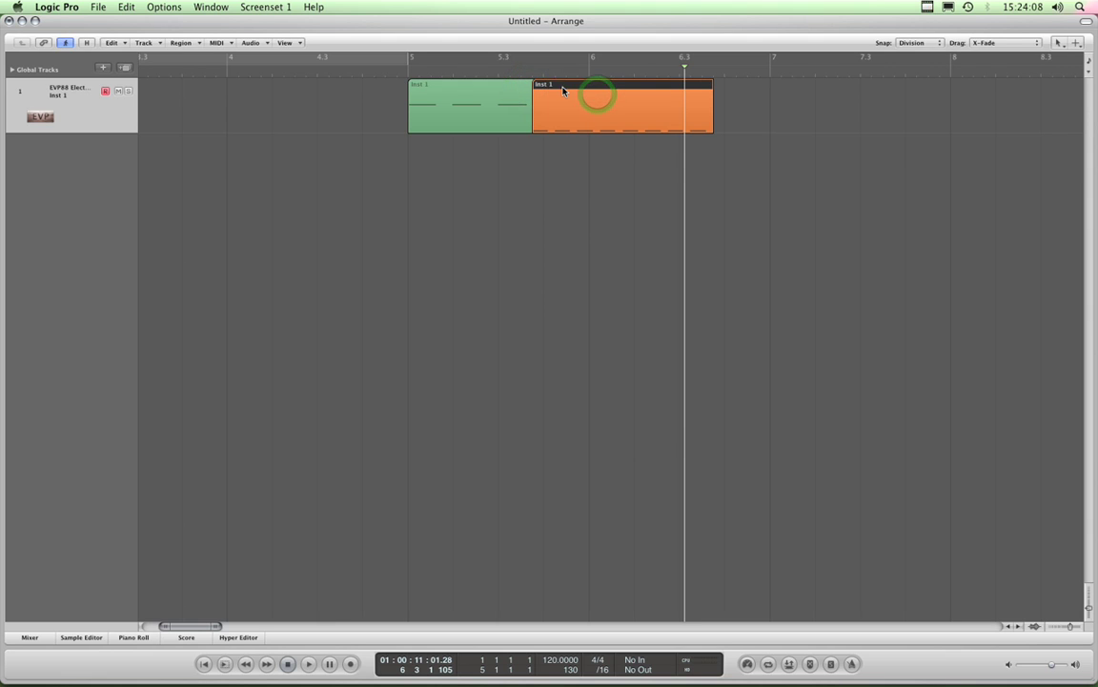
pyautogui.moveTo(589, 85); pyautogui.dragTo(645, 87)
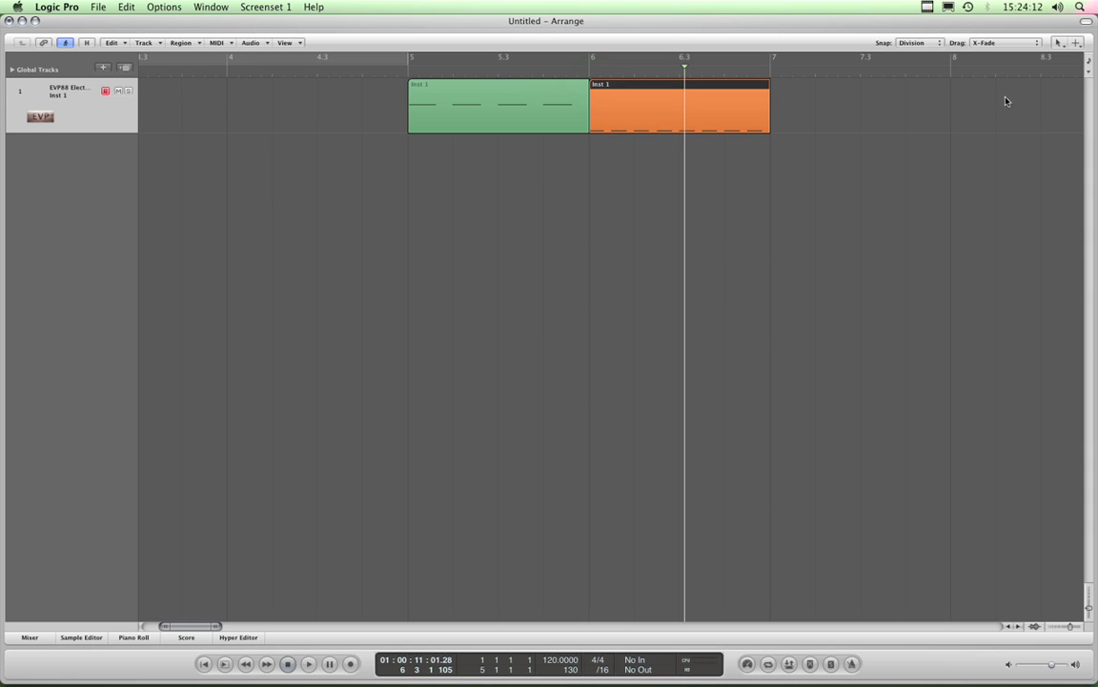
pyautogui.click(1031, 48)
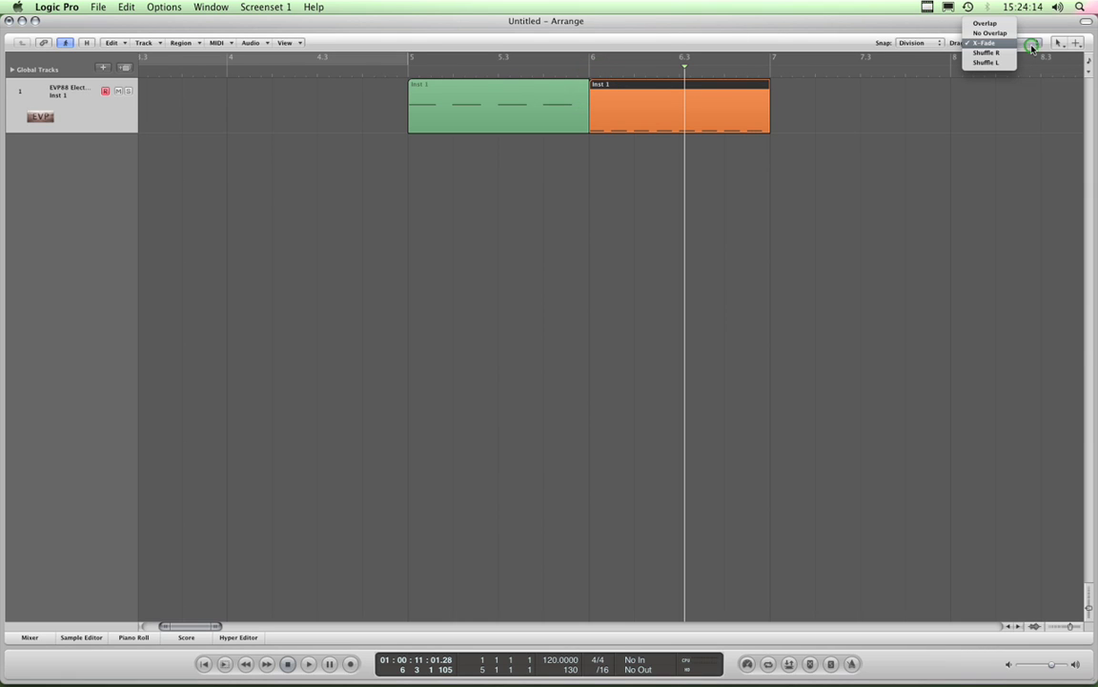